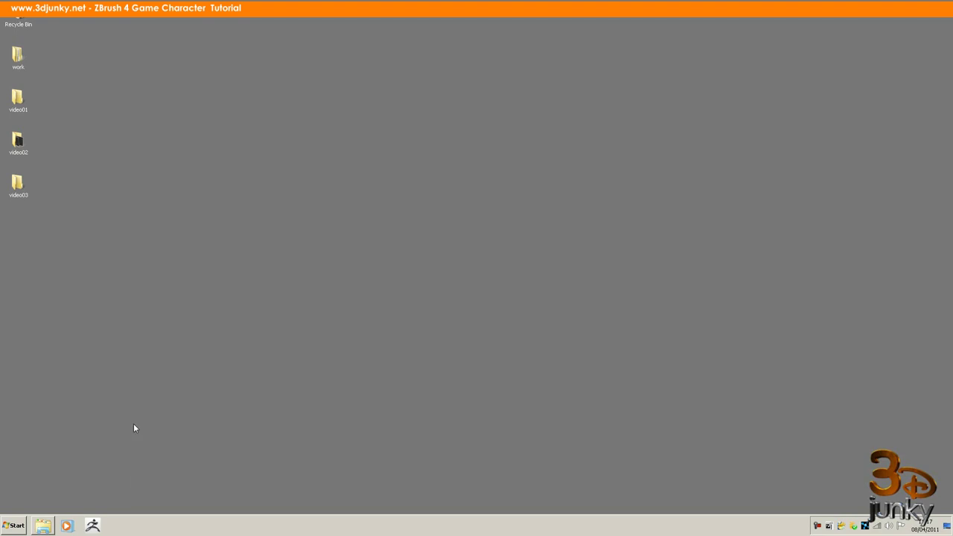
Launch ZBrush and load the cyborg05.ZTL tool from the work\cyborg folder on the Desktop
left_click(90, 527)
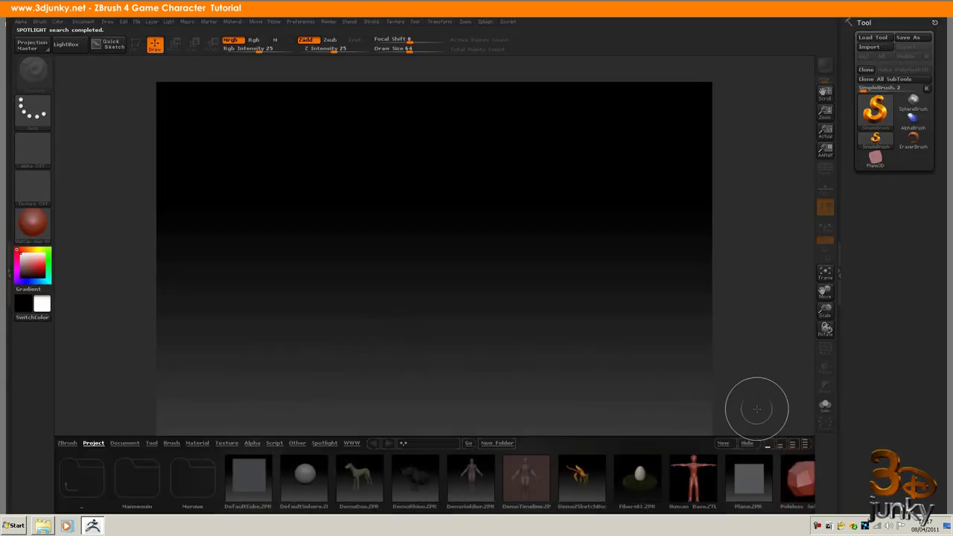
left_click(747, 442)
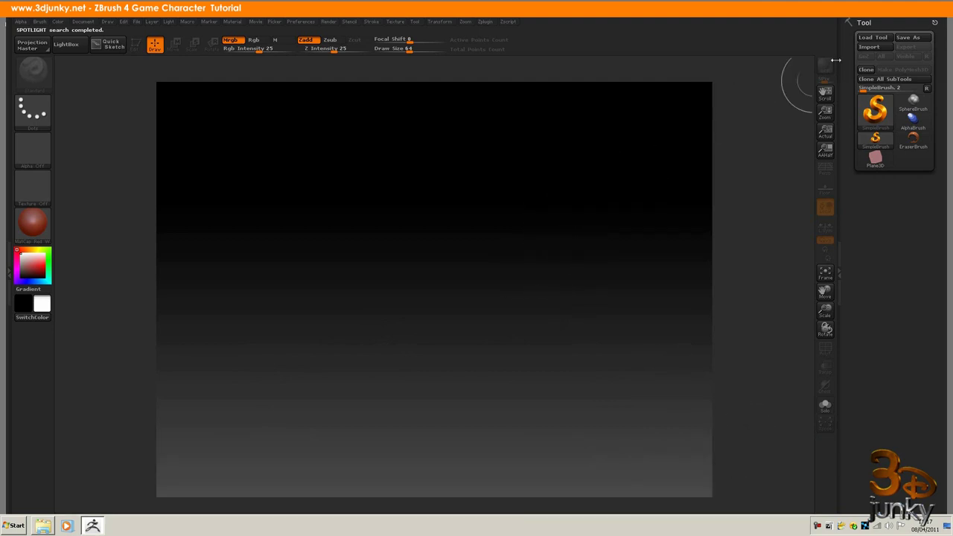
left_click(872, 38)
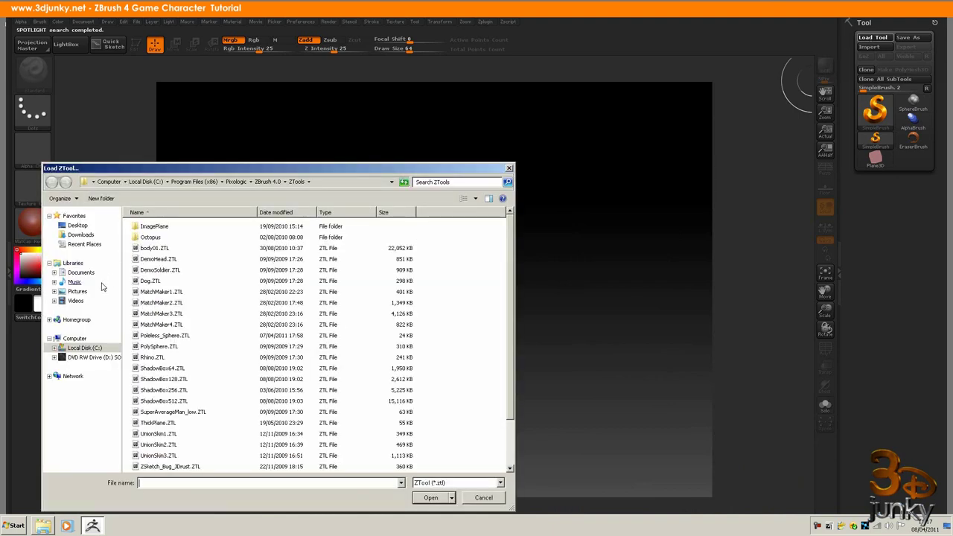
left_click(77, 225)
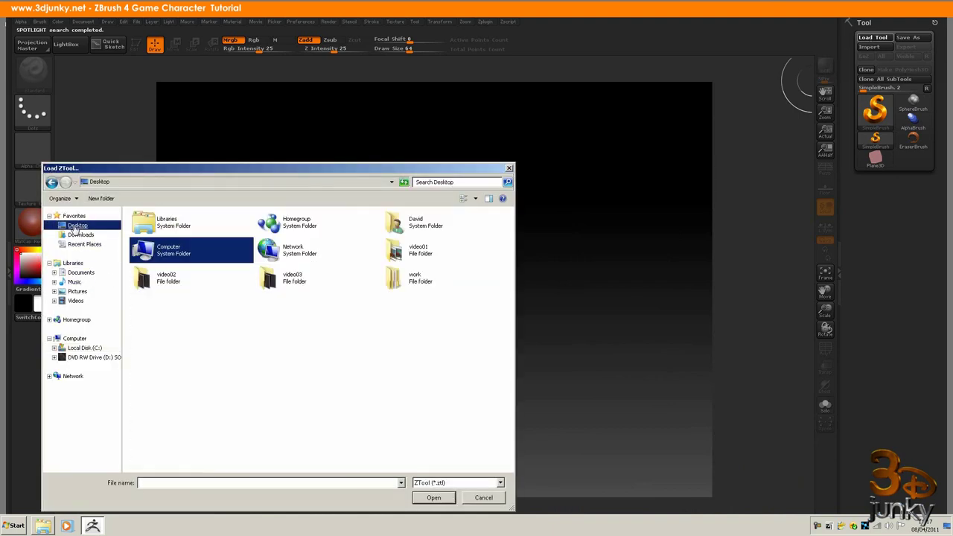
double_click(403, 278)
double_click(170, 248)
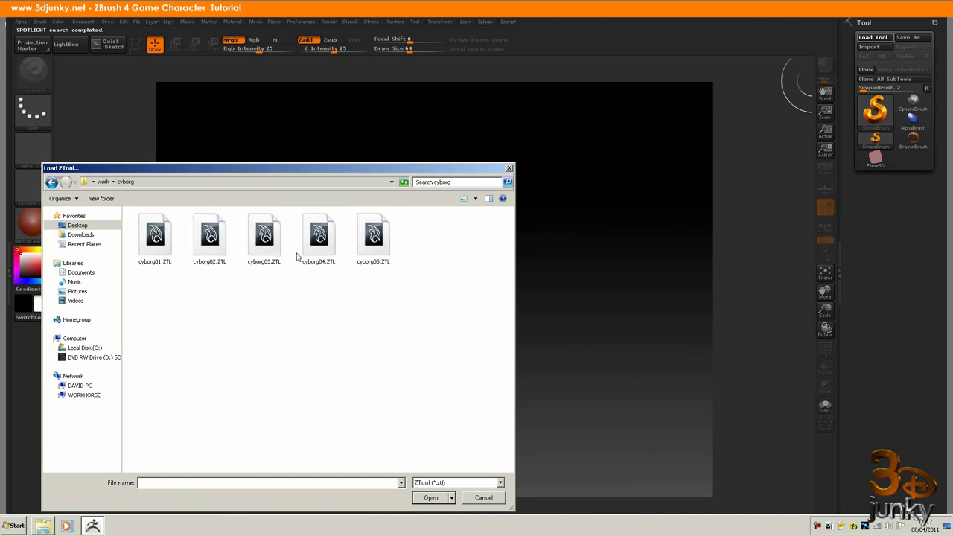
double_click(371, 237)
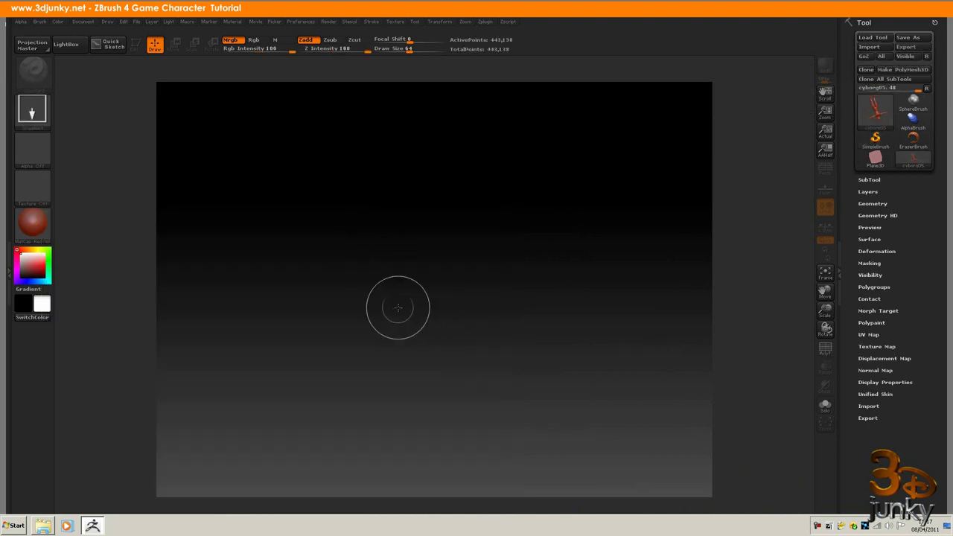
left_click_drag(421, 301, 421, 237)
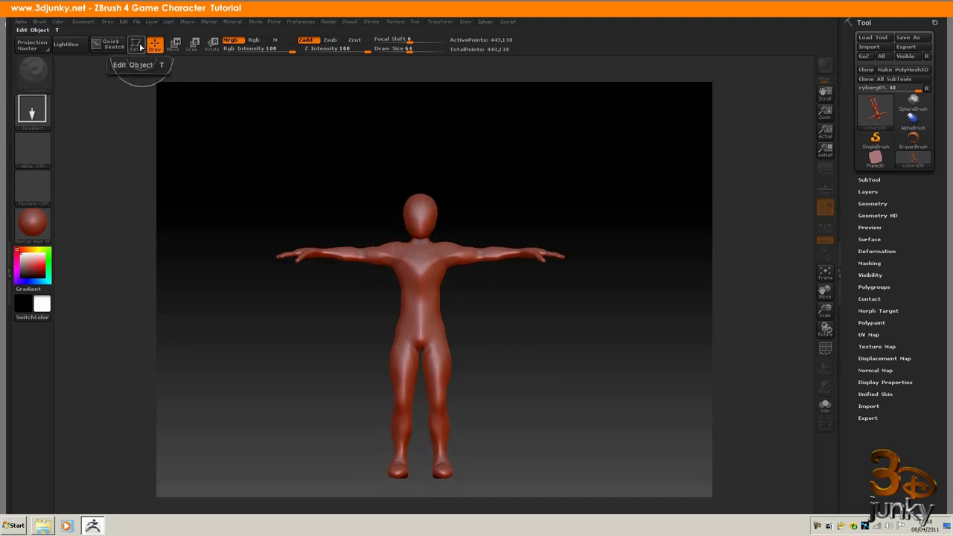
left_click_drag(330, 224, 331, 170)
left_click_drag(513, 281, 534, 235)
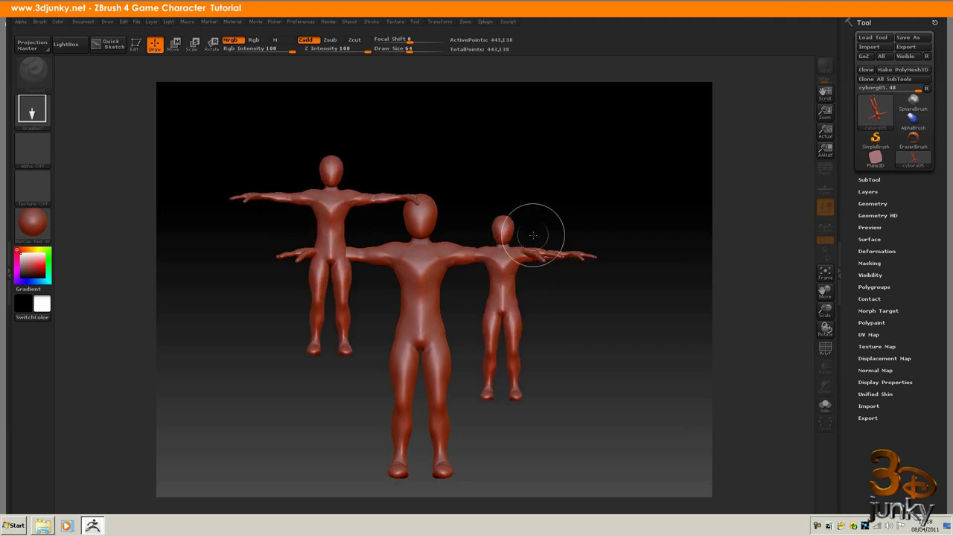
key("ctrl+z")
key("ctrl+n")
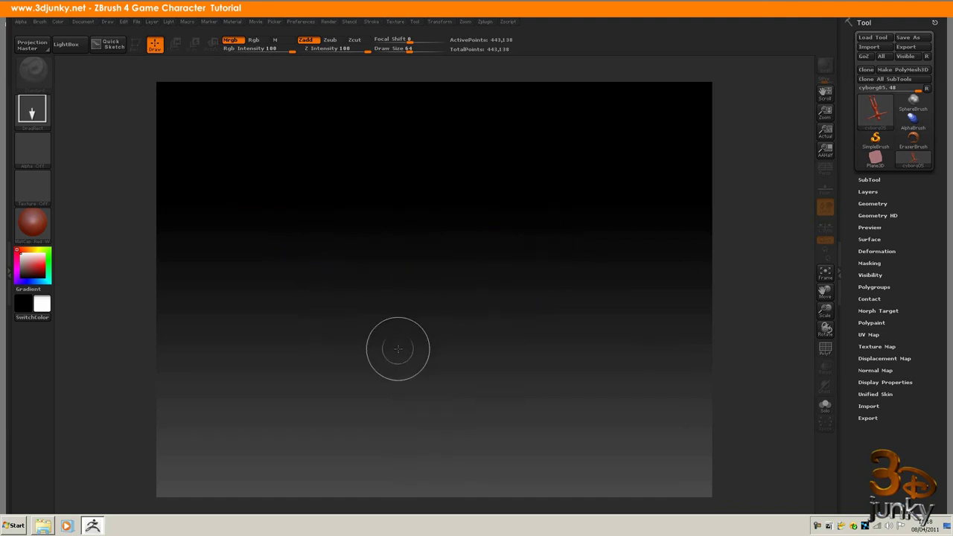
Draw a single cyborg figure on the empty canvas and put it into Edit mode
left_click_drag(398, 348, 408, 252)
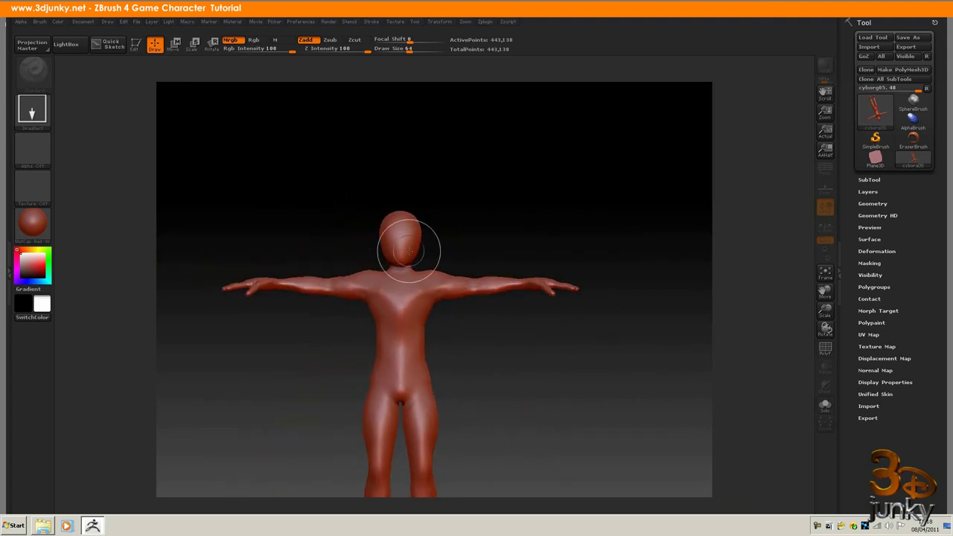
left_click(134, 44)
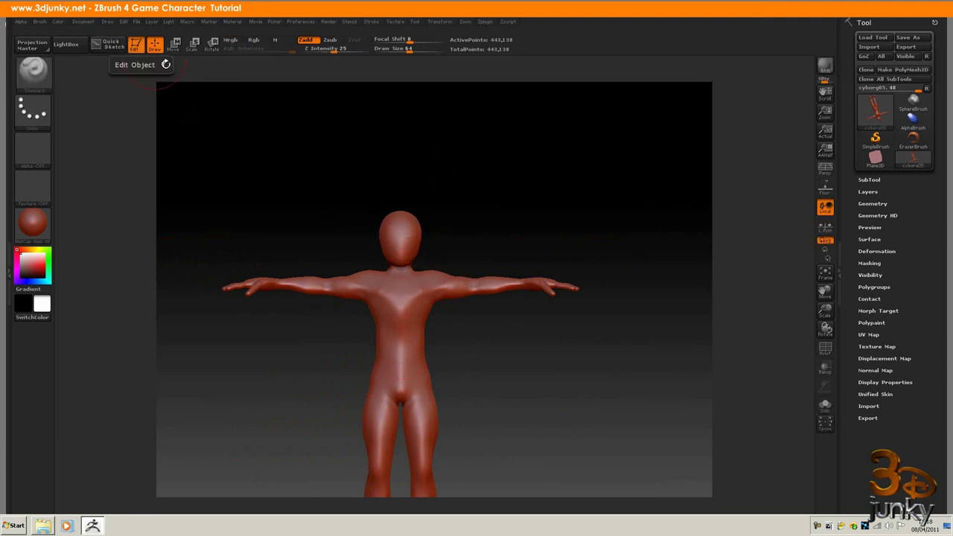
mouse_move(525, 389)
left_mouse_down("alt")
mouse_move(539, 293)
mouse_move(554, 293)
left_mouse_up("alt")
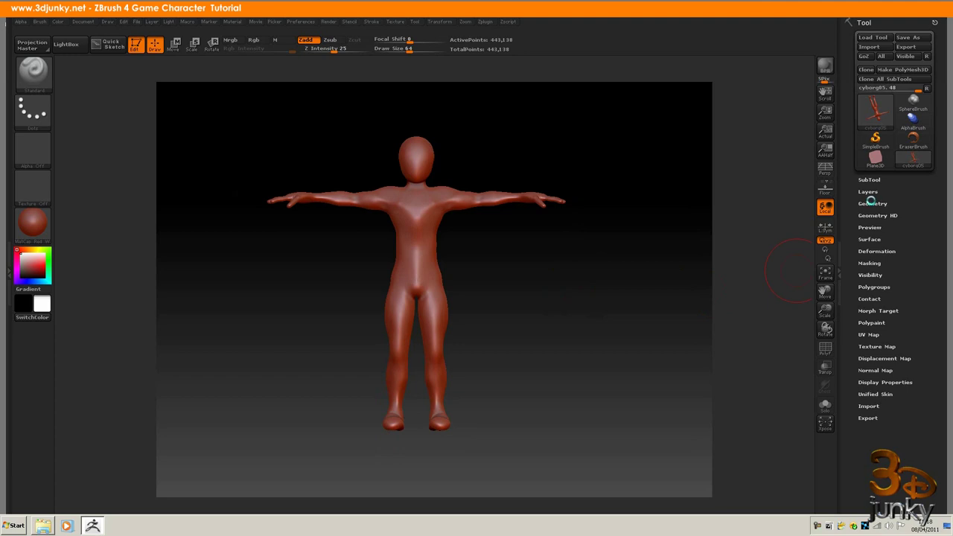
left_click_drag(579, 308, 594, 289, "alt")
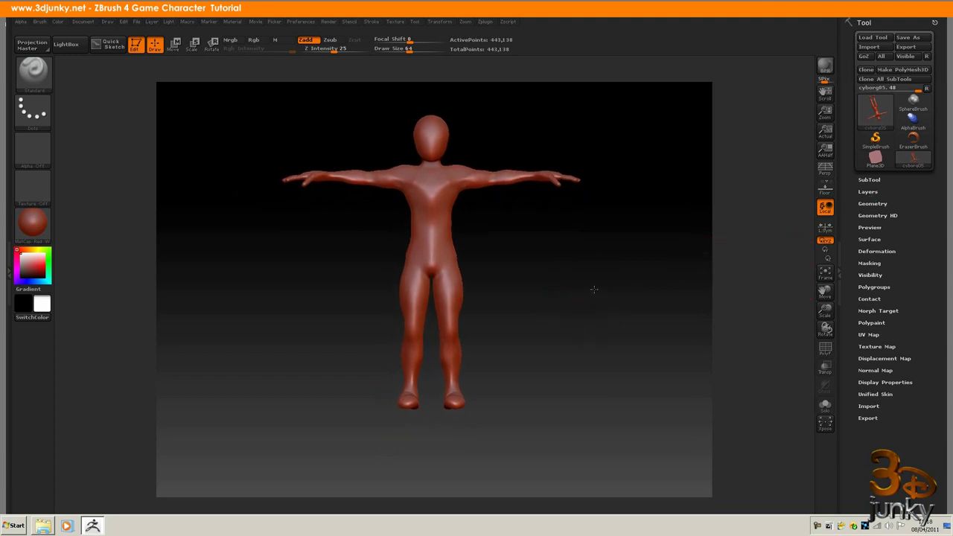
Set the figure's subdivision level to 5 in its geometry settings
left_click(870, 204)
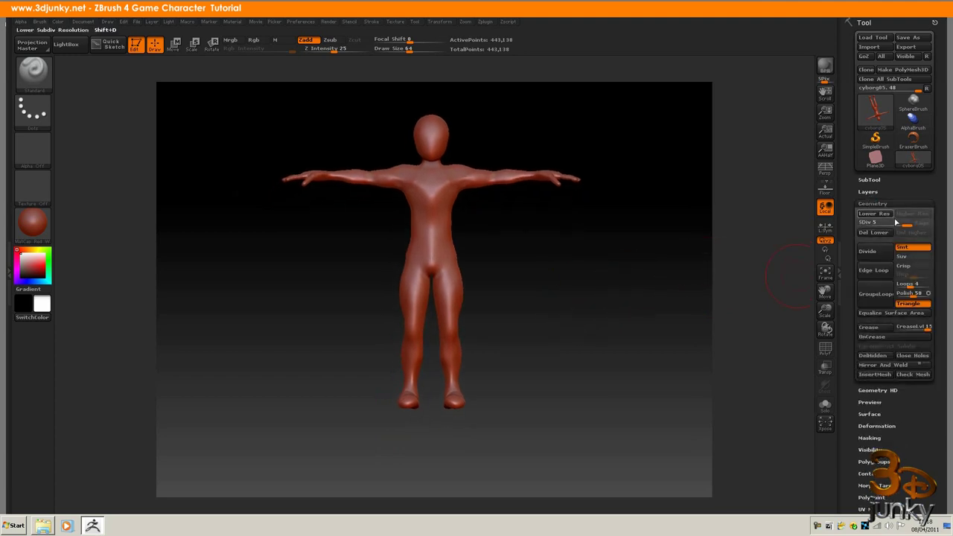
left_click_drag(895, 225, 927, 225)
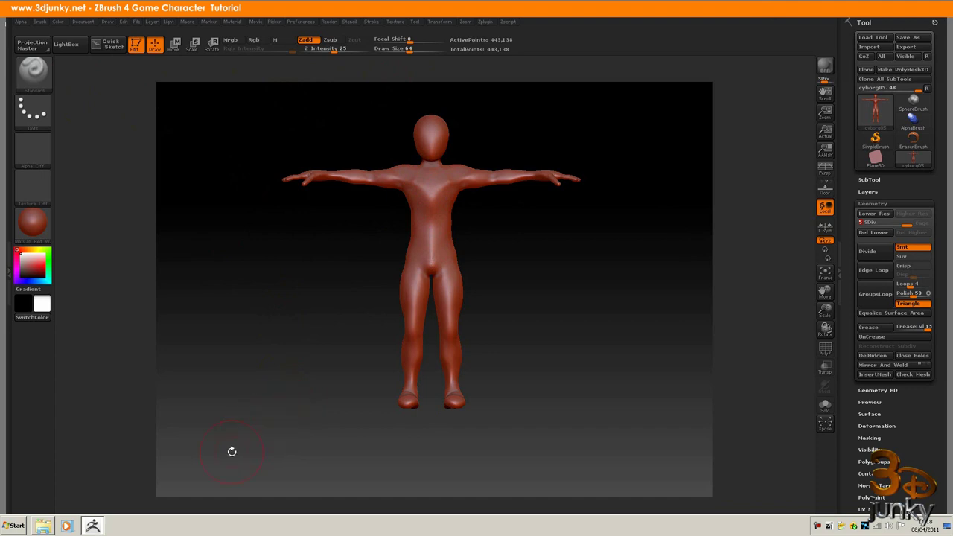
Look at the lizard head image in the MY_3D folder and close the folder window
left_click(42, 526)
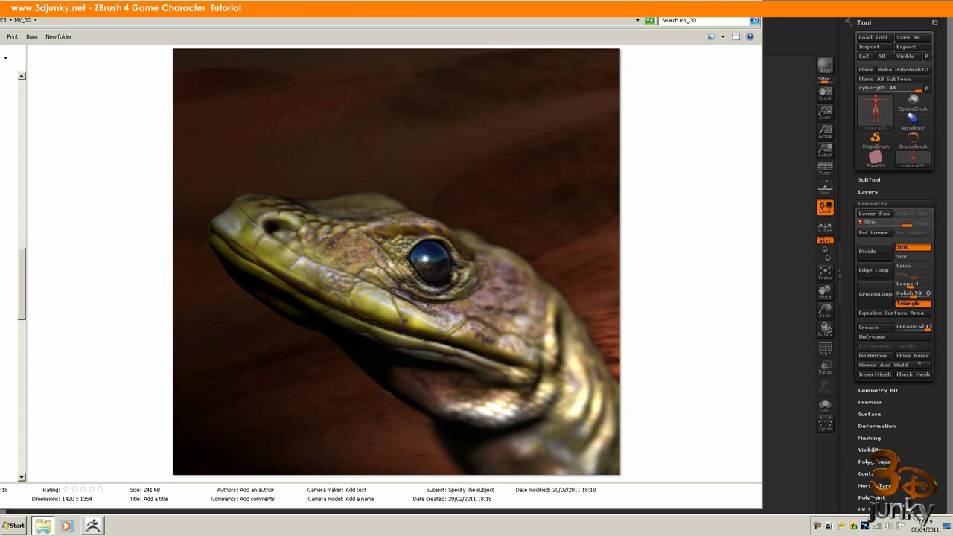
left_click(755, 20)
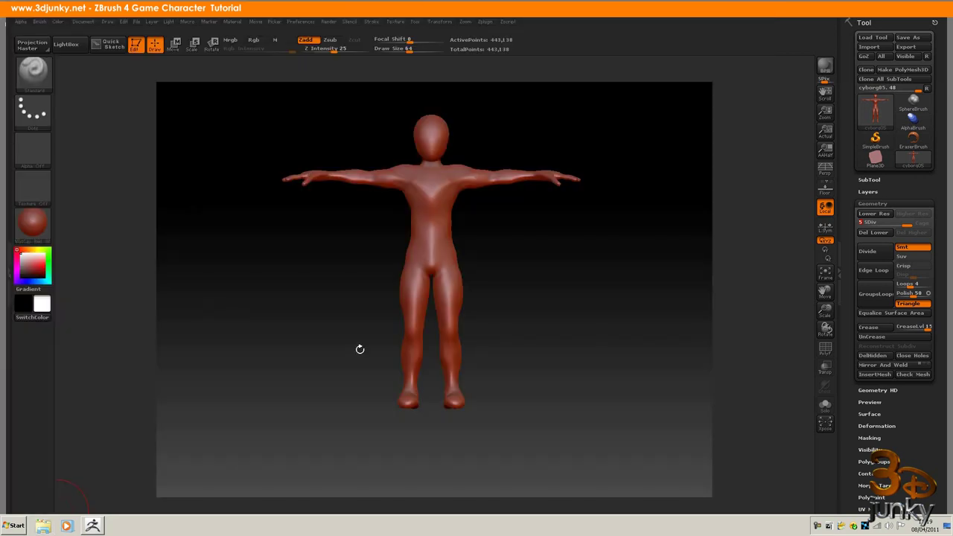
Search the web for "male anatomy" images with an image search plugin in LightBox
left_click(67, 46)
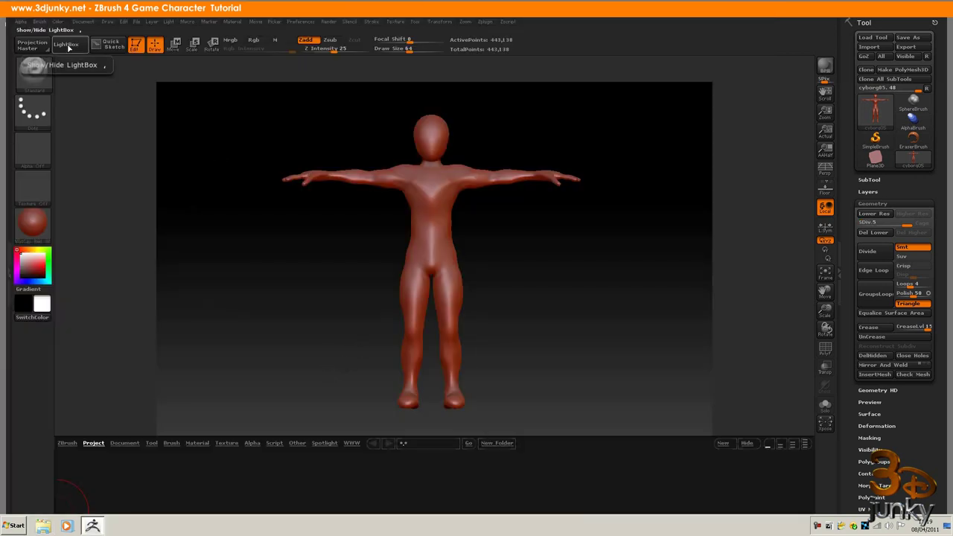
left_click(352, 443)
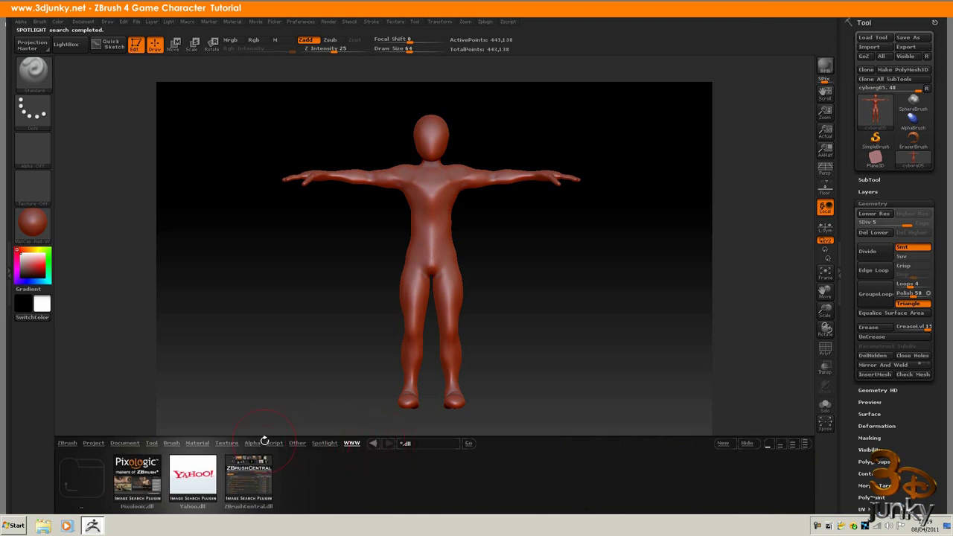
double_click(228, 477)
left_click(416, 445)
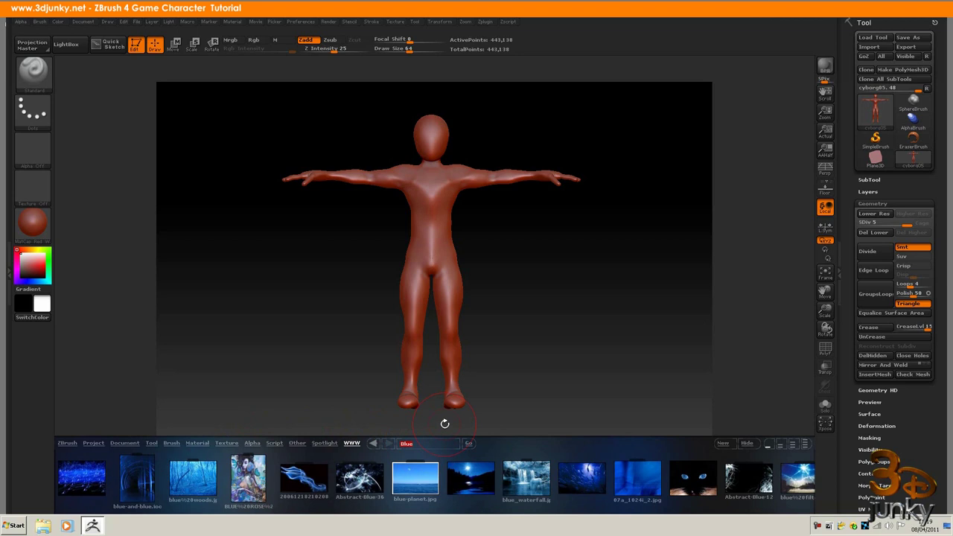
type("male anatomy")
left_click(468, 443)
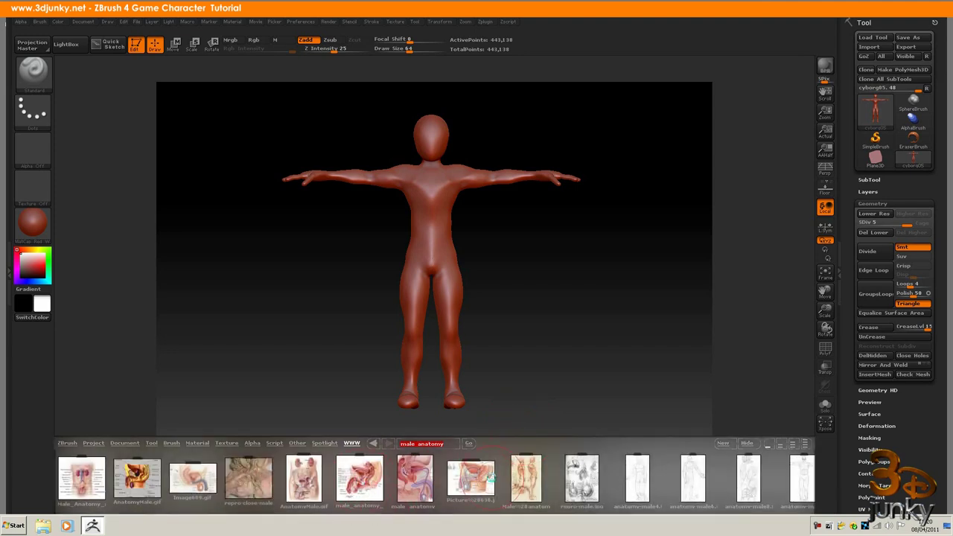
Browse the male anatomy images and load the front-view skeleton picture Anatomy_03.jpg into Spotlight
left_click(81, 478)
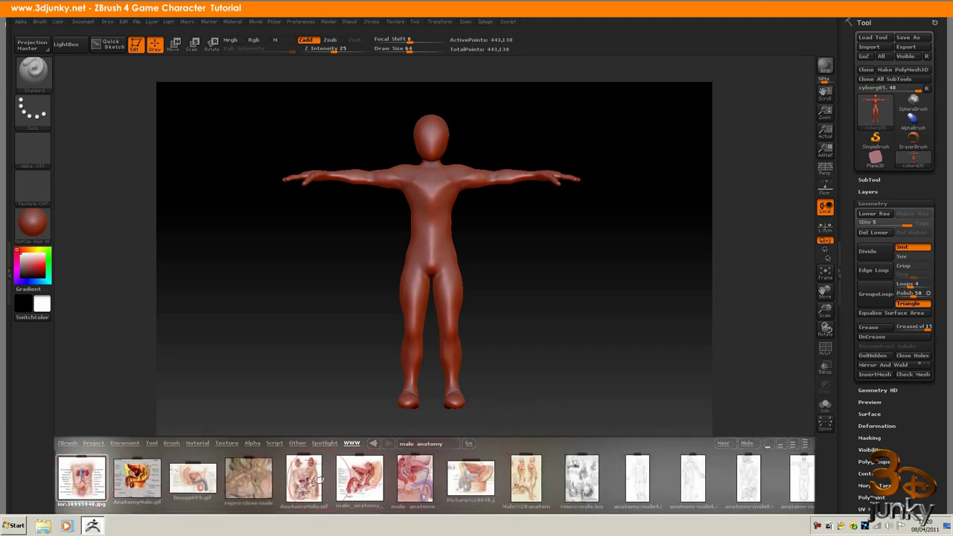
left_click(526, 478)
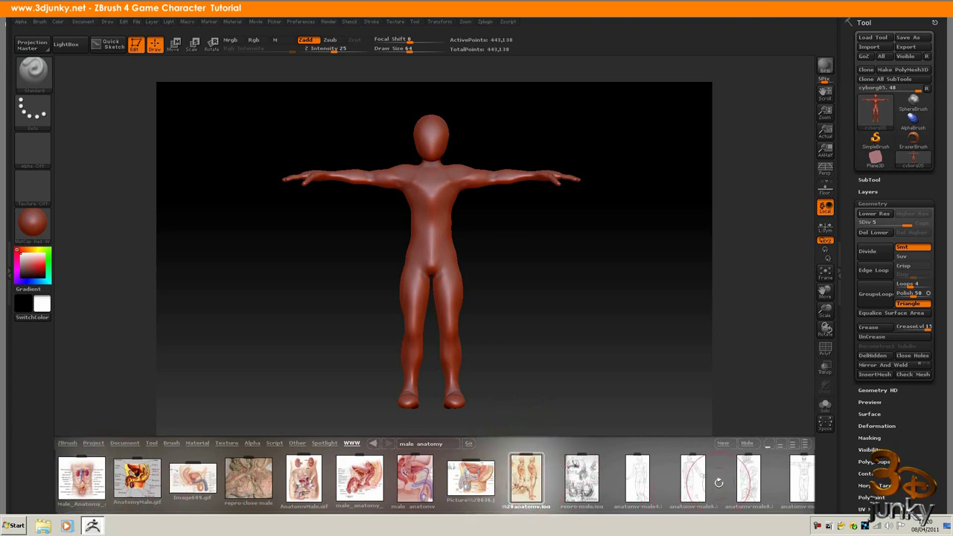
left_click_drag(718, 483, 488, 491)
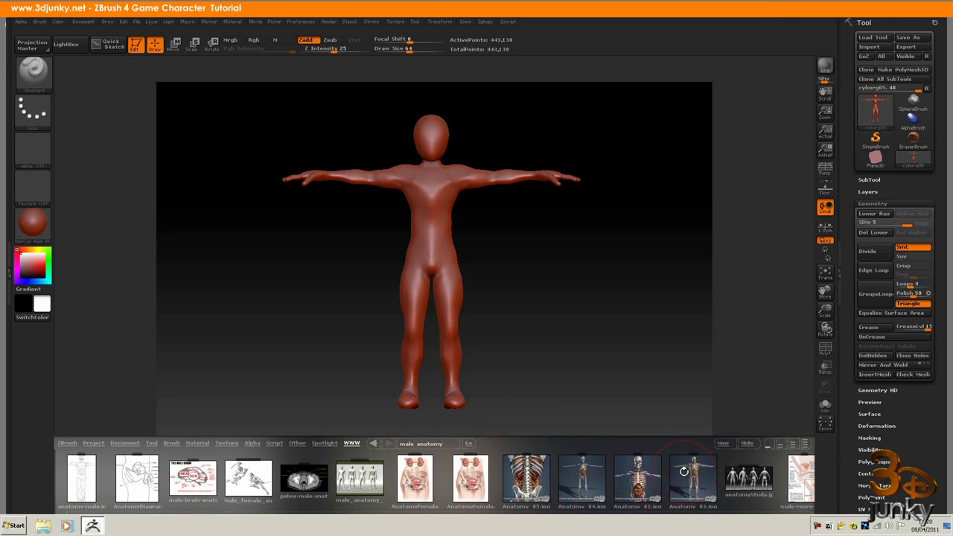
left_click(580, 471)
left_click(693, 473)
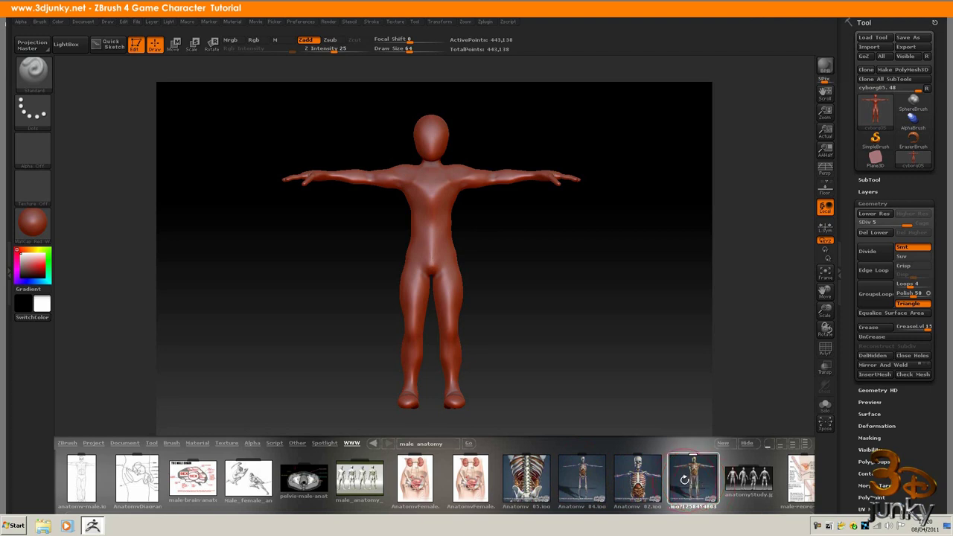
double_click(685, 480)
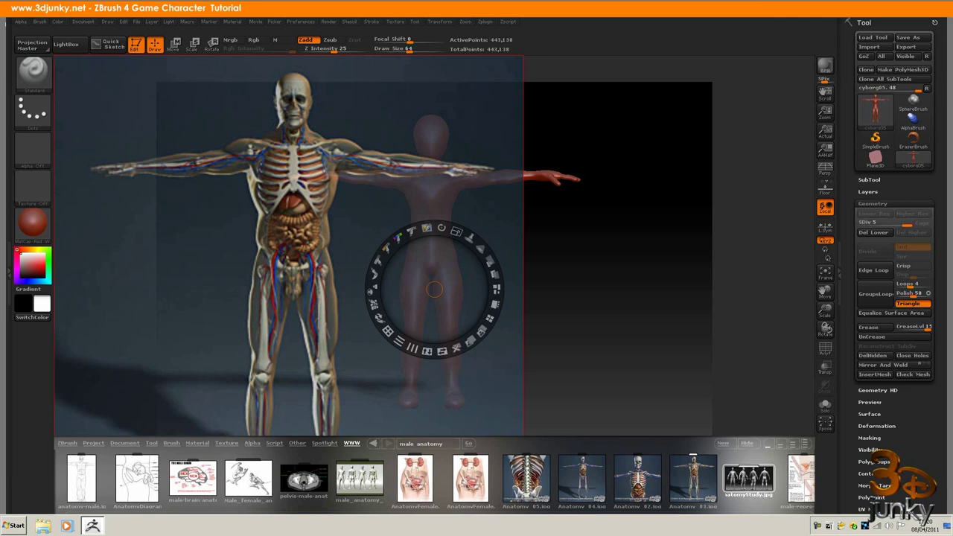
Try to load the anatomyStudy.jpg search result into Spotlight
double_click(745, 479)
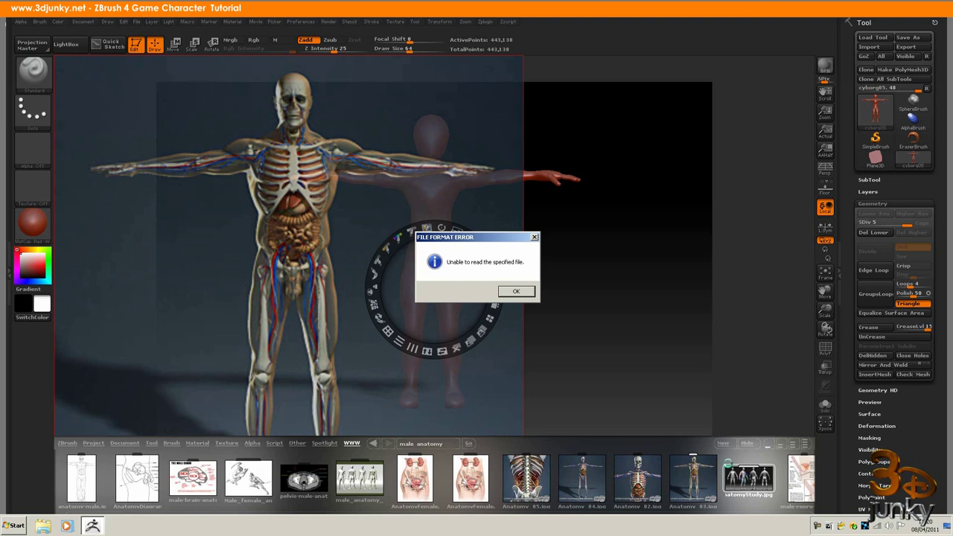
left_click(522, 291)
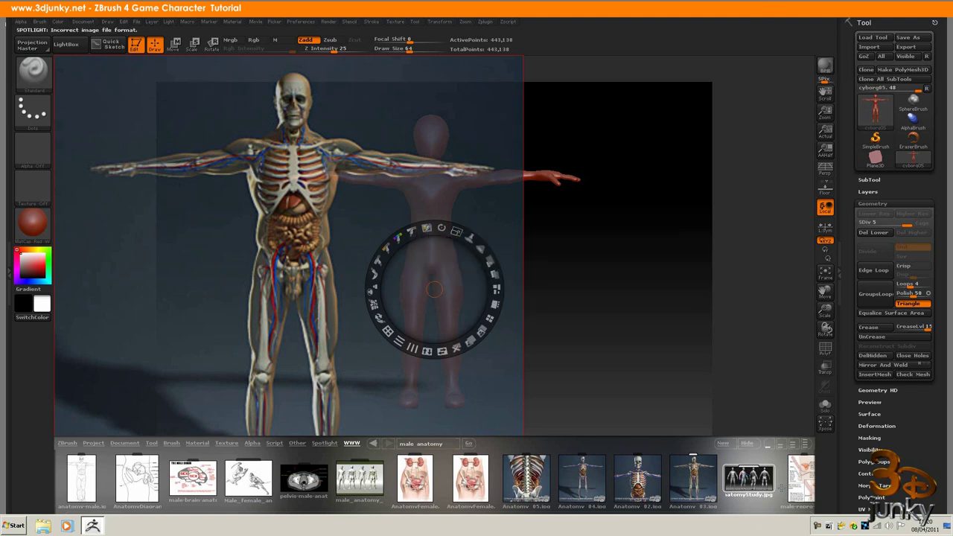
Load the standing full-body male muscle picture from the search results into Spotlight and place it beside the figure, with LightBox hidden
scroll(723, 496, "down", 5)
scroll(665, 495, "down", 4)
scroll(589, 497, "down", 2)
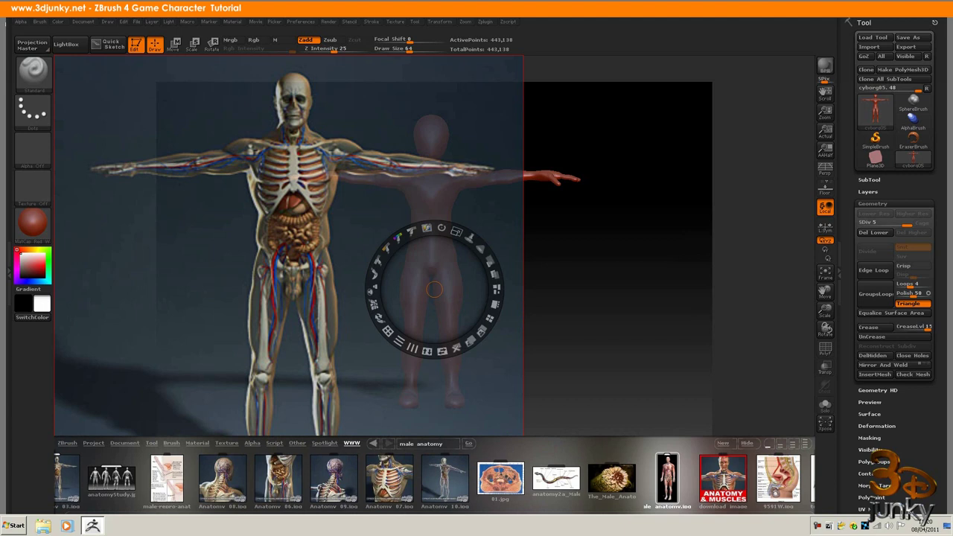
double_click(667, 481)
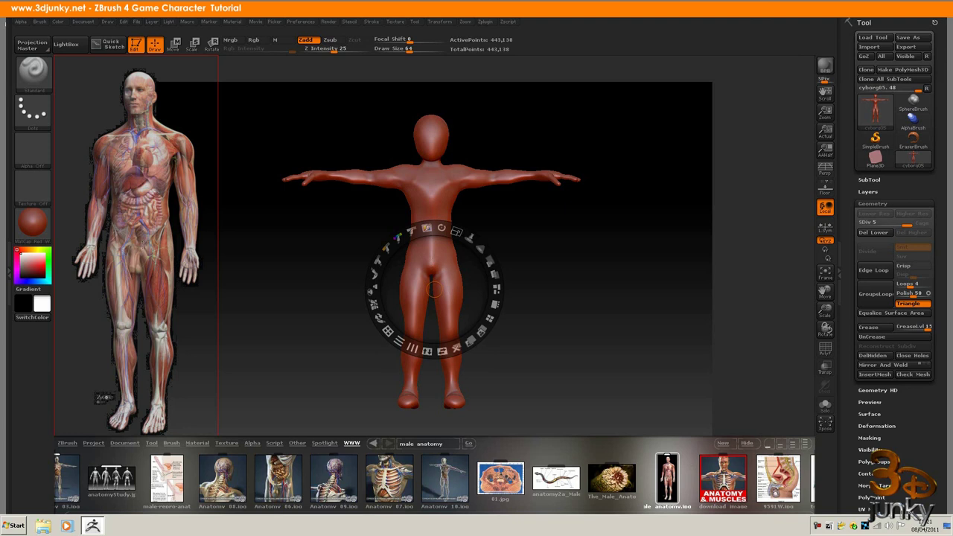
key("comma")
left_click_drag(138, 277, 298, 277)
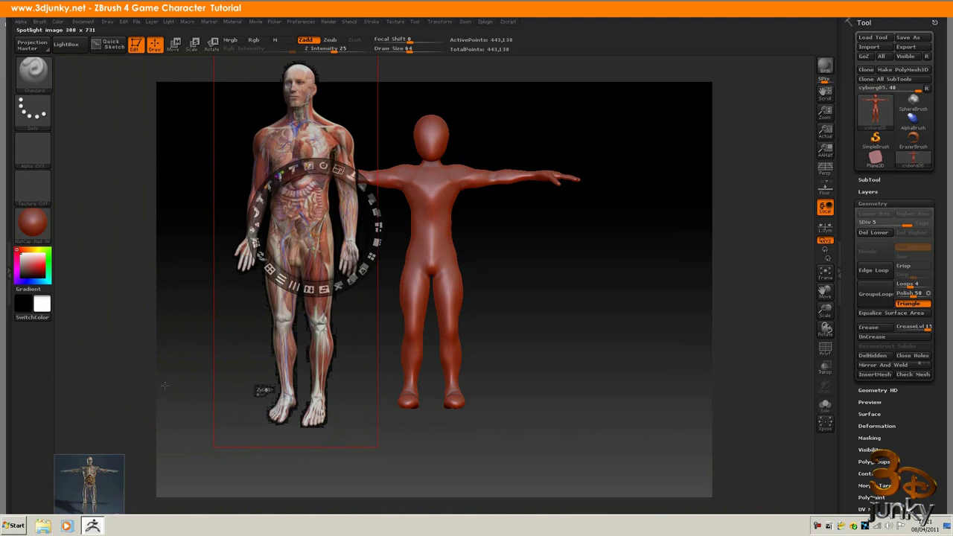
Browse further through the male anatomy results and try to load the AnatomyClose.jpg and AnatomyStudy.jpg pictures into Spotlight
left_click(65, 44)
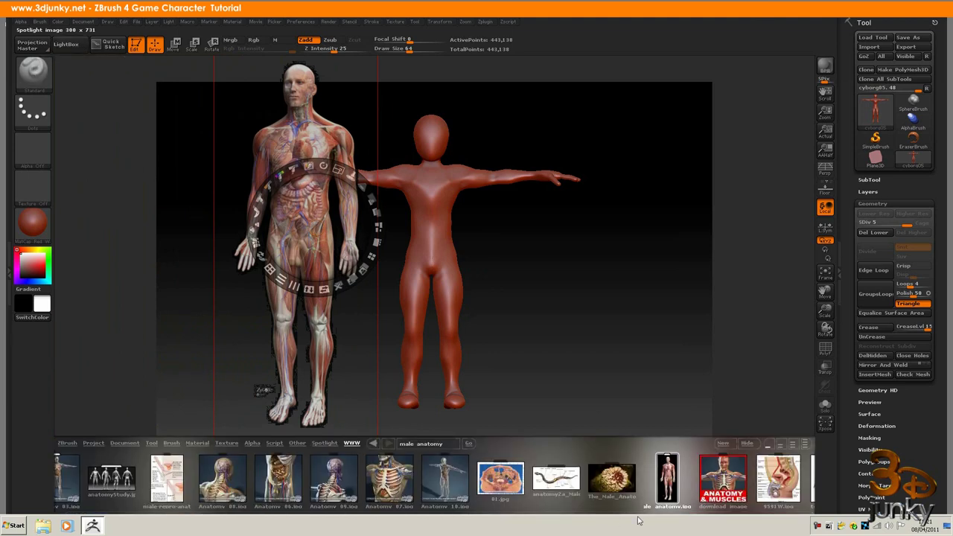
left_click_drag(683, 481, 600, 477)
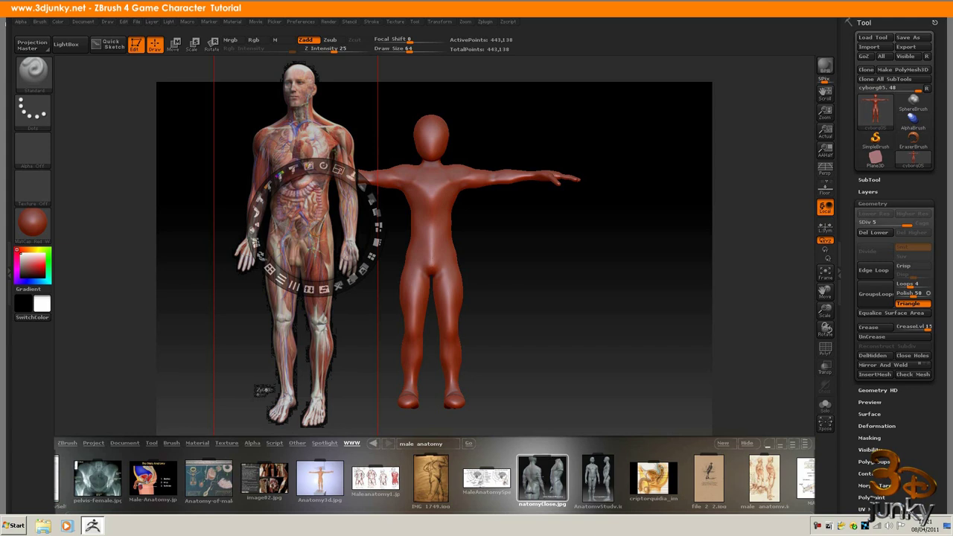
double_click(542, 480)
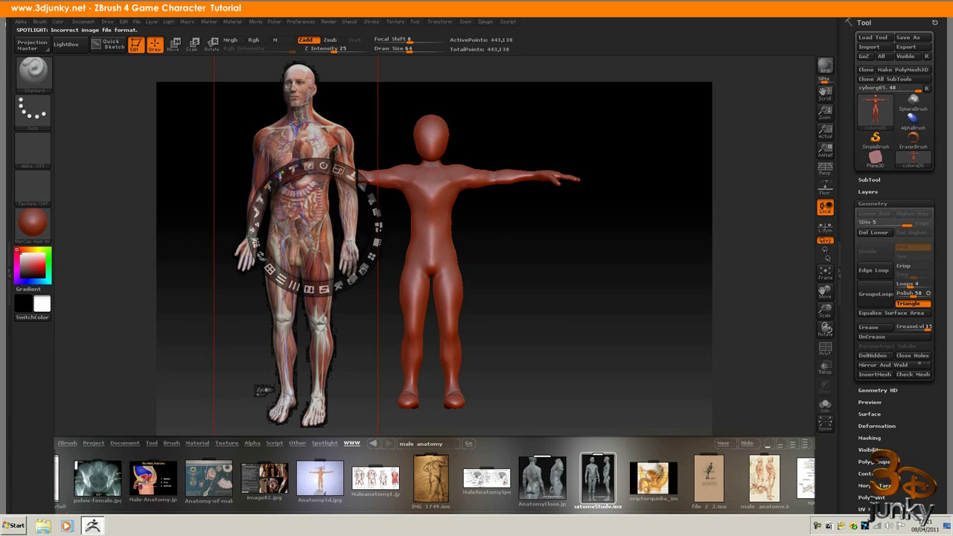
left_click_drag(598, 477, 454, 477)
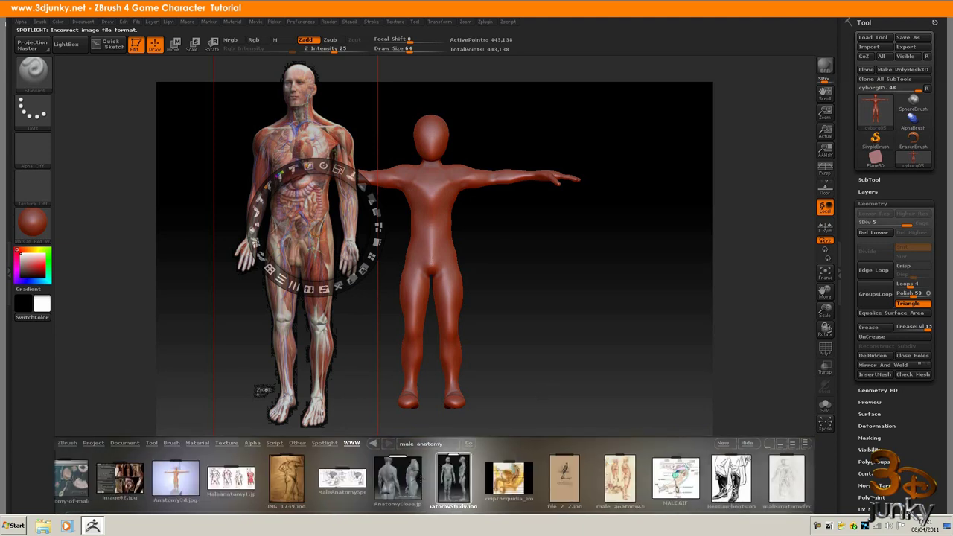
left_click(491, 321)
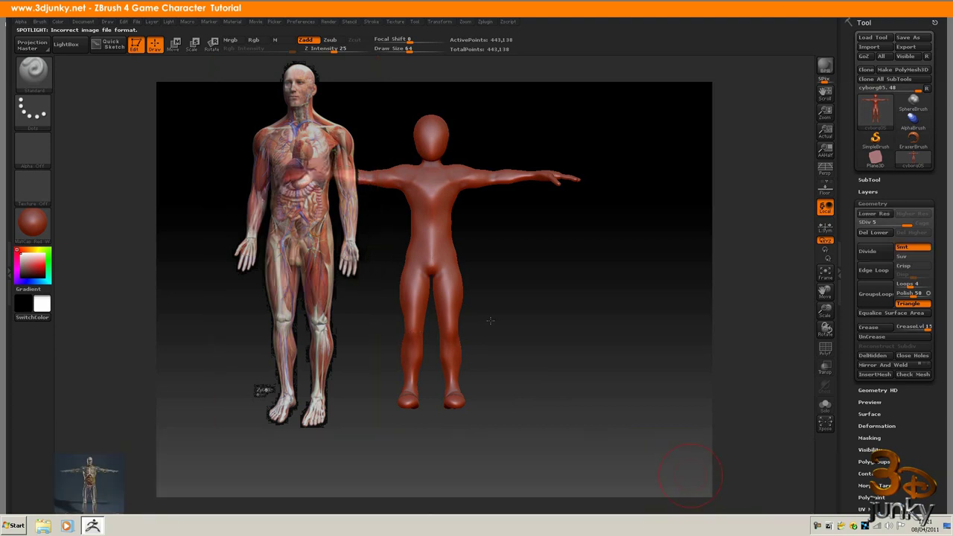
Reopen LightBox, turn the Spotlight images off and try again to load AnatomyClose.jpg
left_click(65, 44)
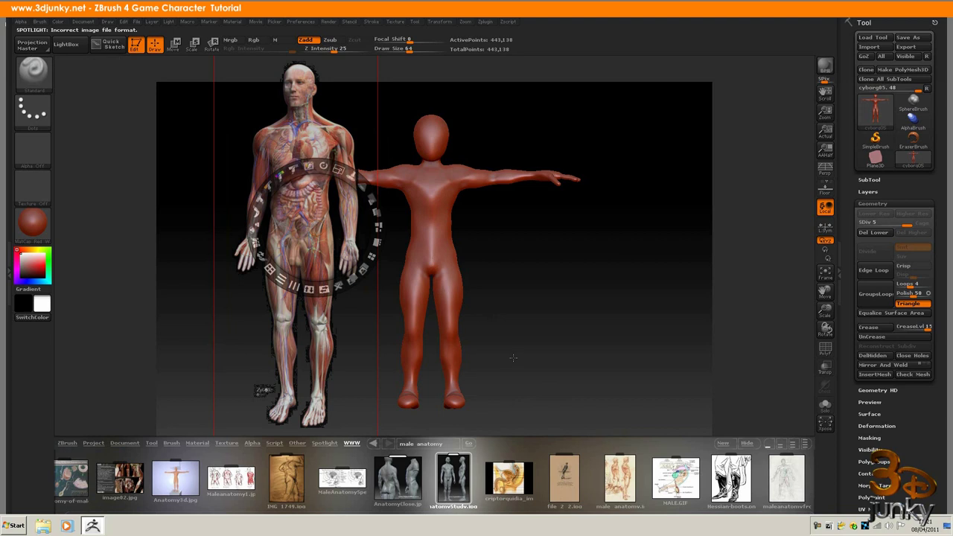
key("shift+z")
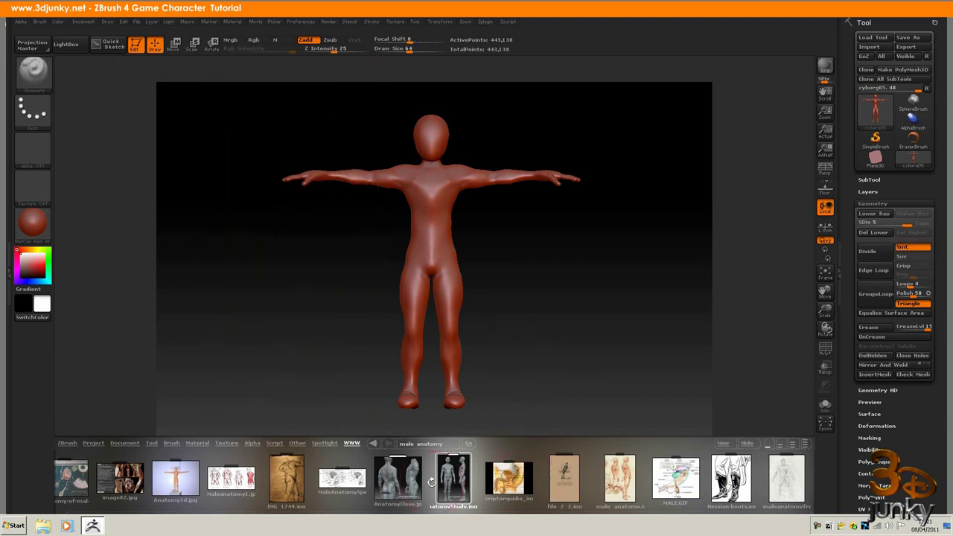
double_click(395, 476)
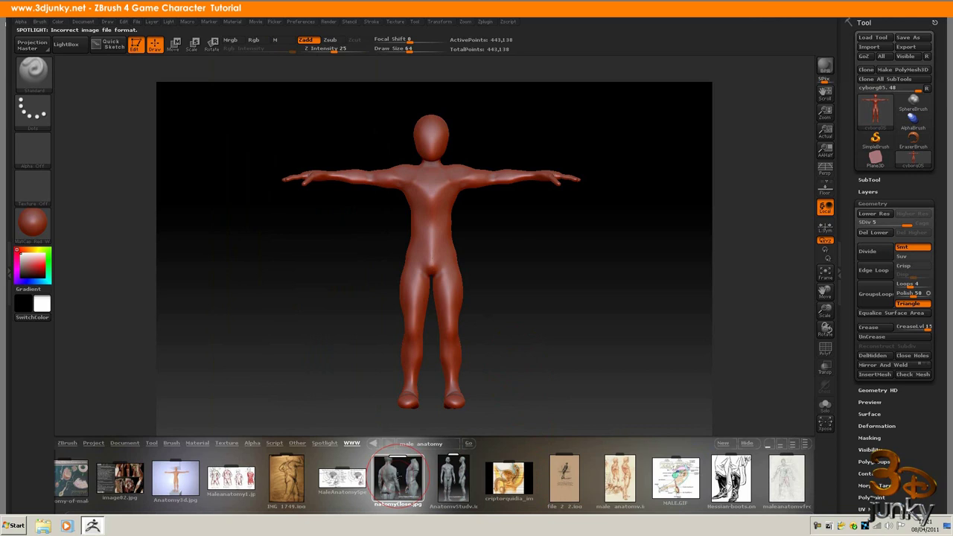
key("space")
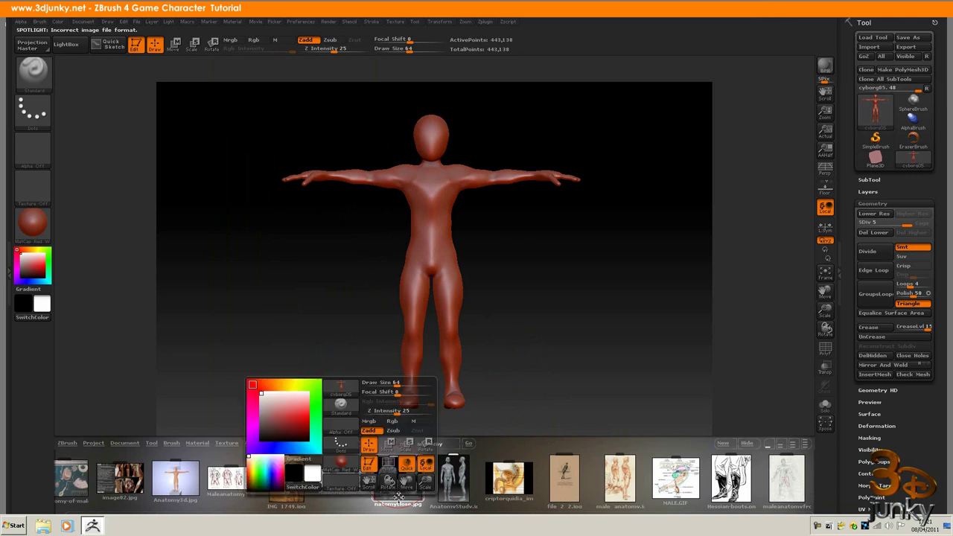
Try to open the AnatomyStudy.jpg search result, and close the web browser window it launches
left_click(453, 476)
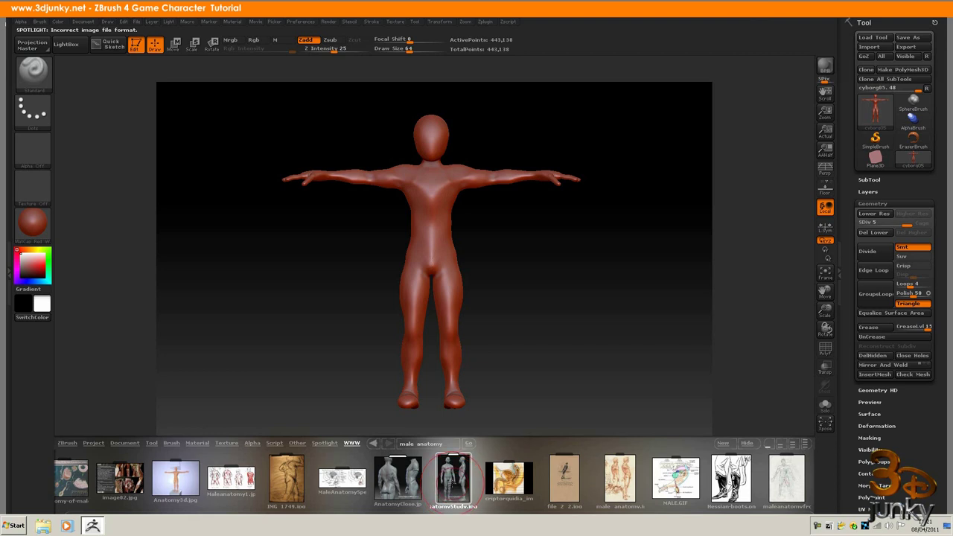
mouse_move(453, 478)
left_mouse_down()
mouse_move(394, 425)
mouse_move(464, 403)
mouse_move(468, 435)
left_mouse_up()
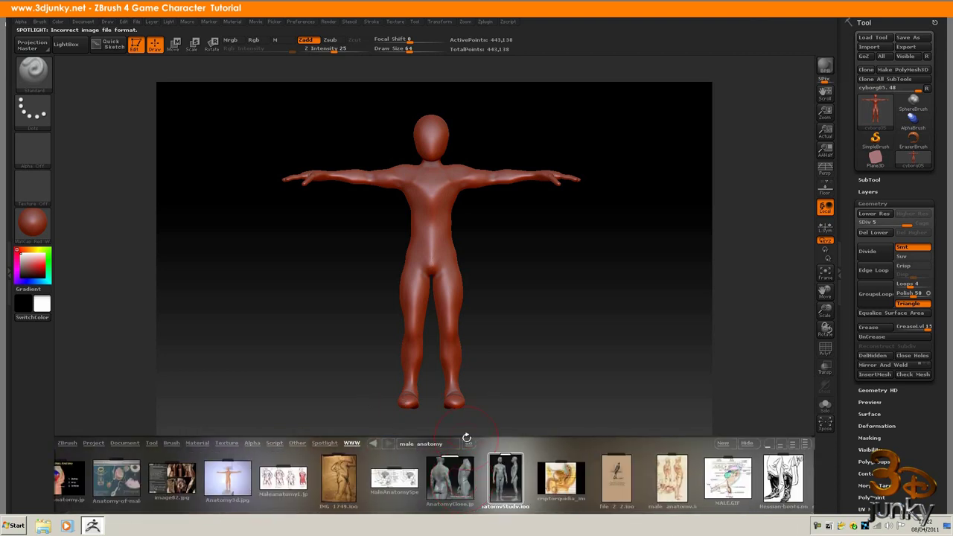
left_click(505, 451)
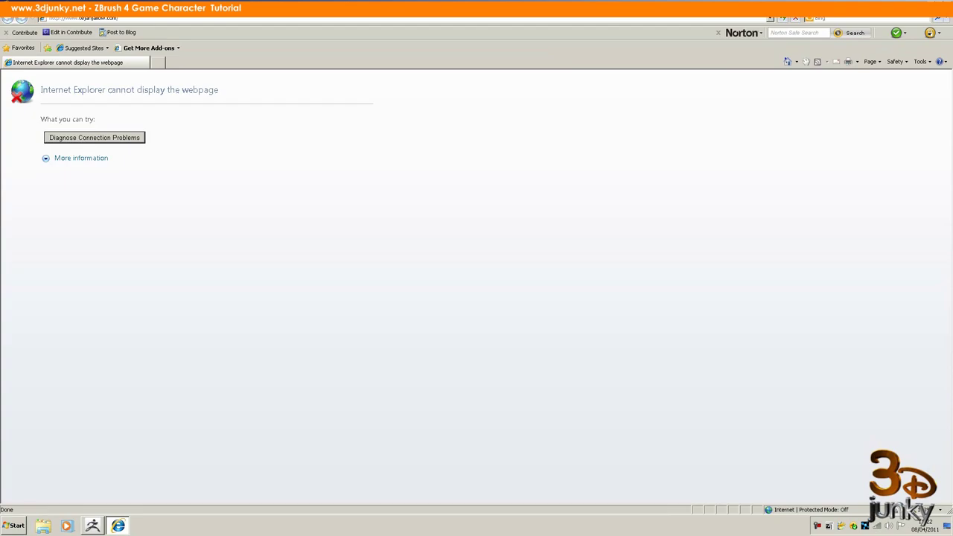
left_click(943, 8)
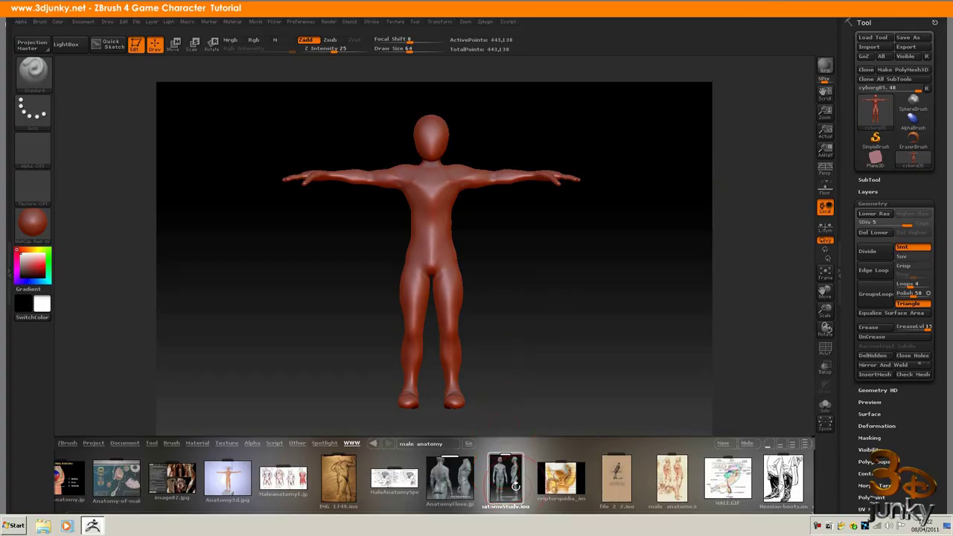
Find the front-view T-pose muscle figure further along the search results and load it into Spotlight
scroll(514, 480, "down", 3)
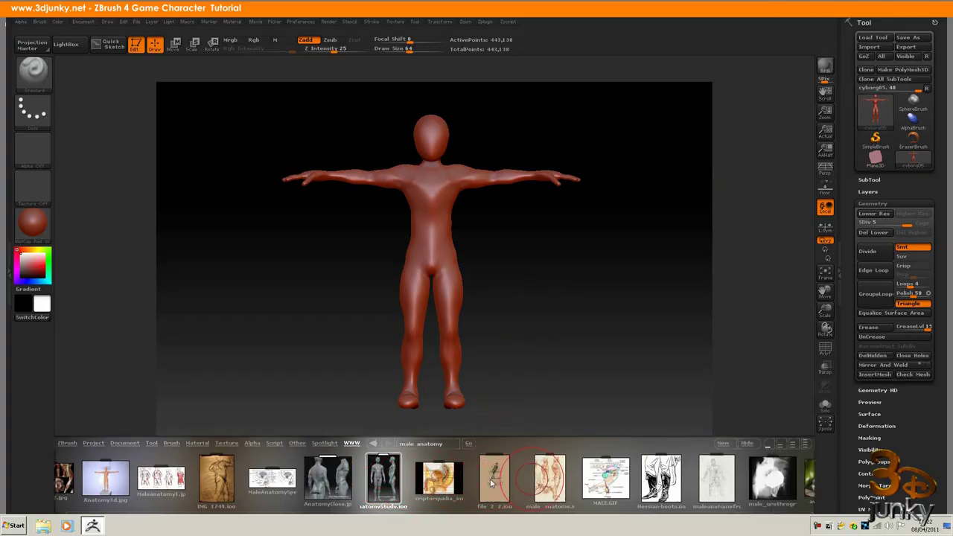
scroll(462, 483, "down", 6)
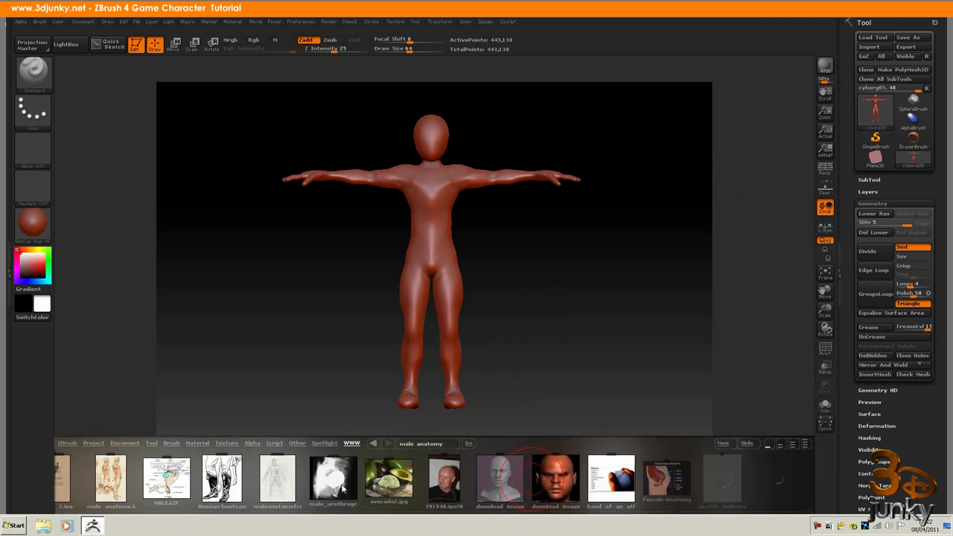
scroll(283, 484, "down", 4)
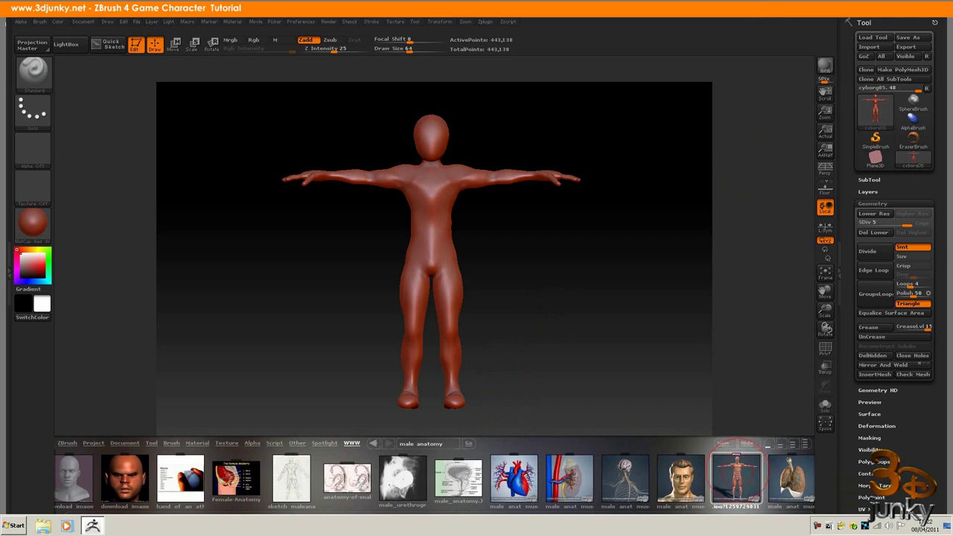
double_click(736, 468)
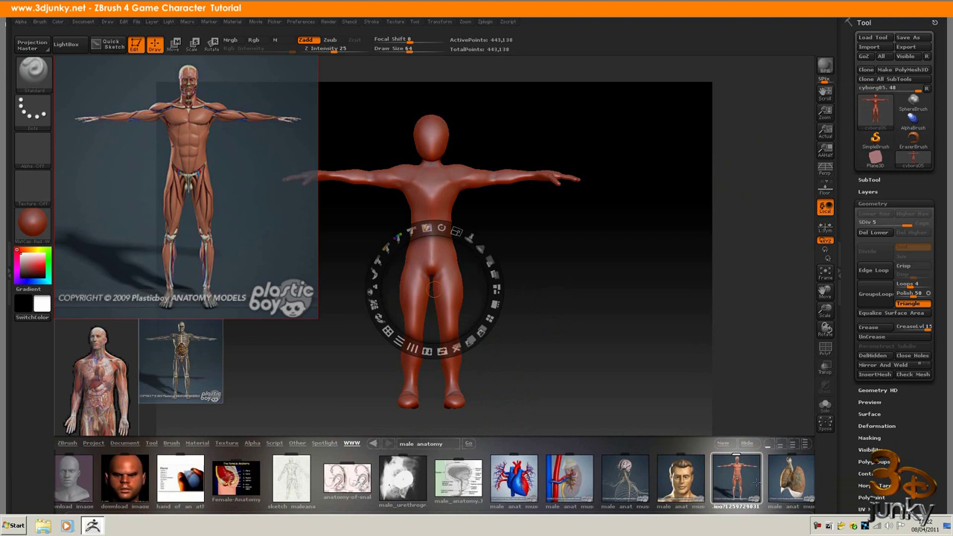
Load the back-view and three-quarter-view T-pose muscle figures from the search results into Spotlight
scroll(737, 477, "right", 5)
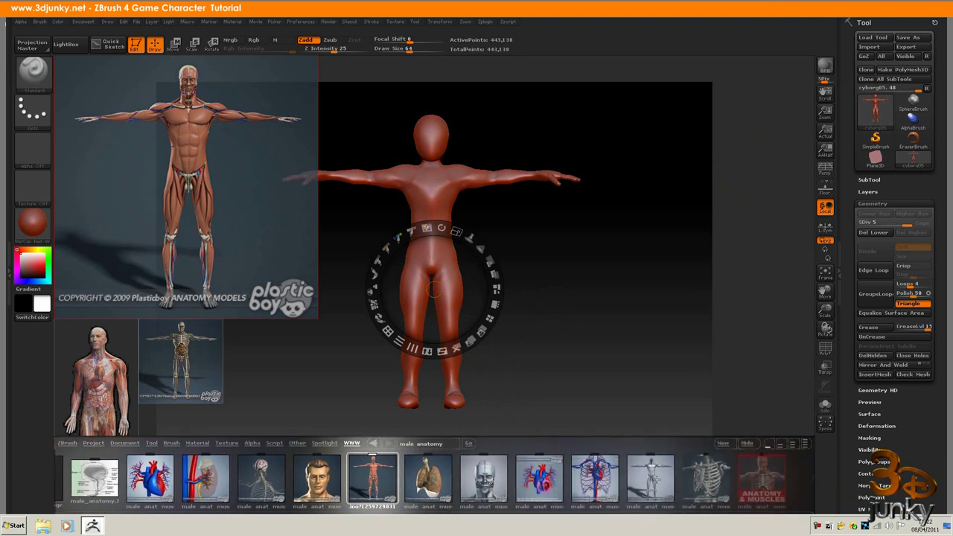
scroll(677, 482, "right", 6)
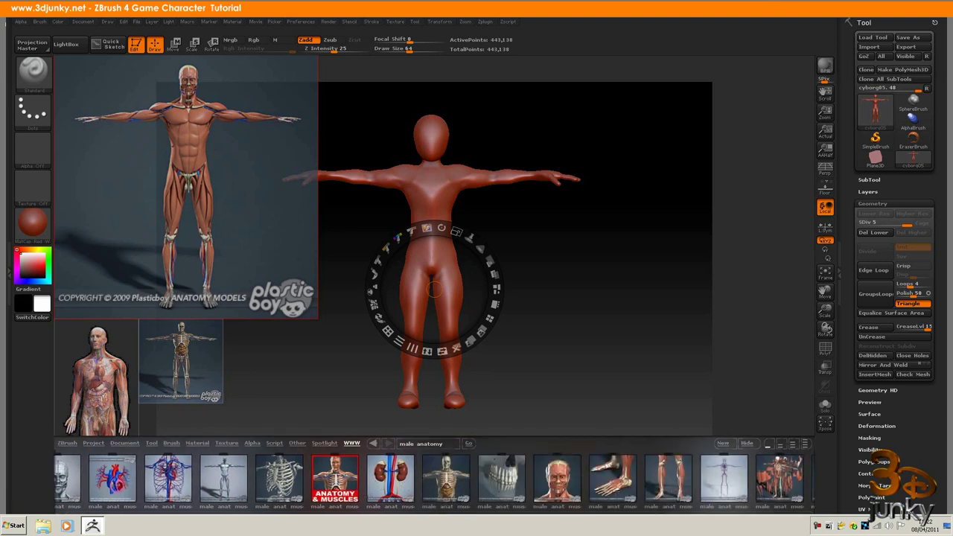
scroll(641, 471, "right", 5)
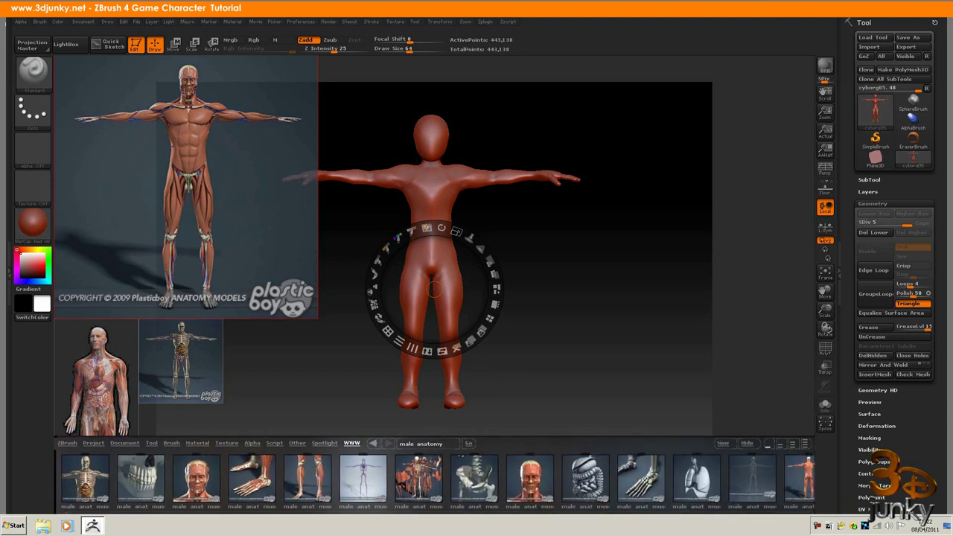
scroll(726, 474, "right", 5)
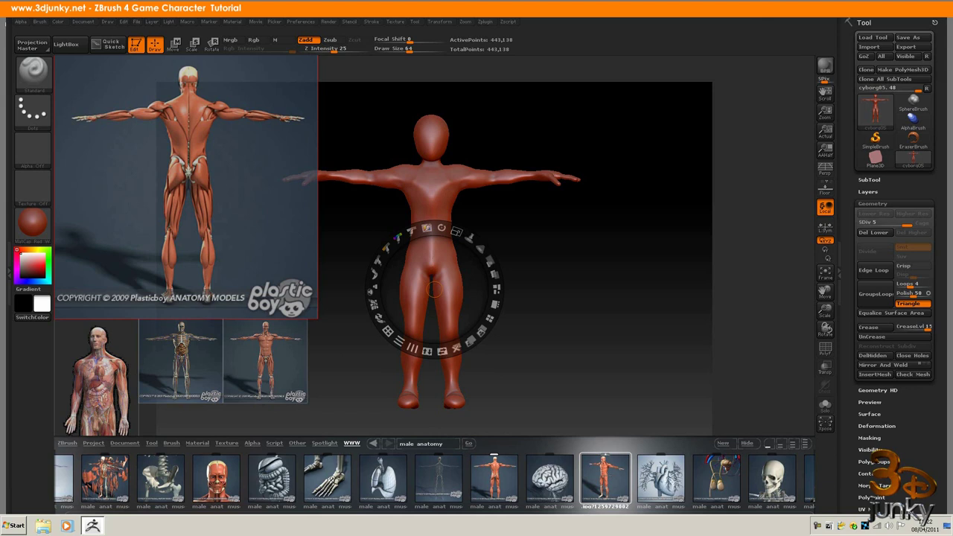
left_click(605, 481)
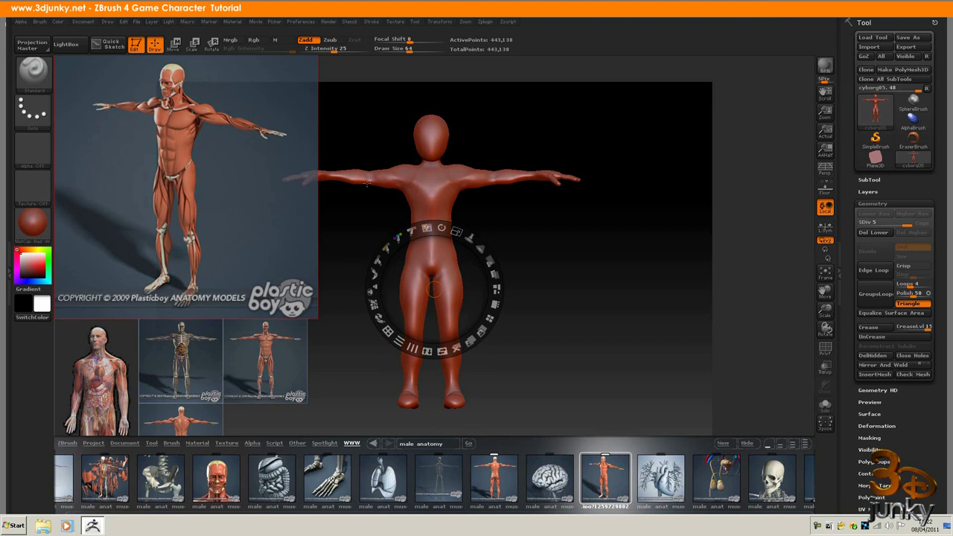
Save the Spotlight image set as reference.zsl in the cyborg folder
left_click(396, 21)
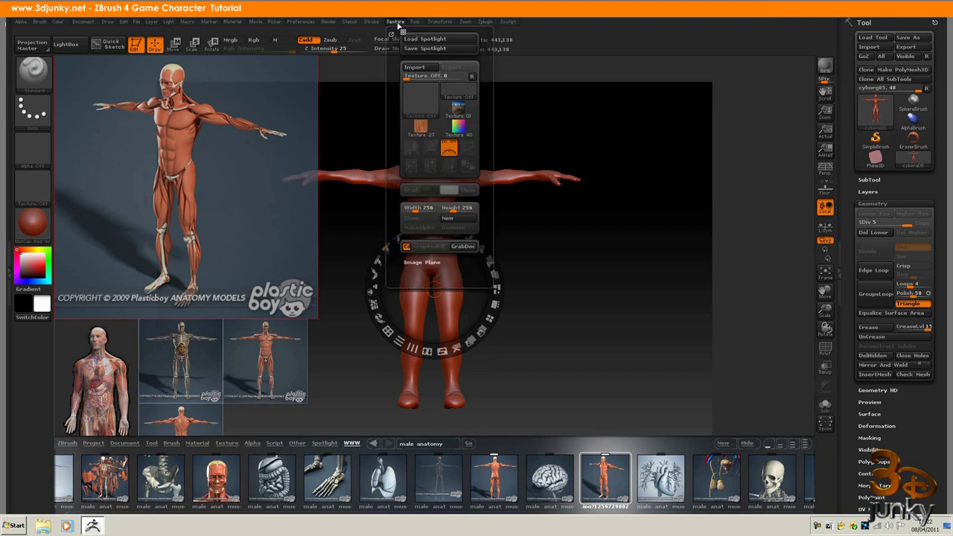
left_click(425, 49)
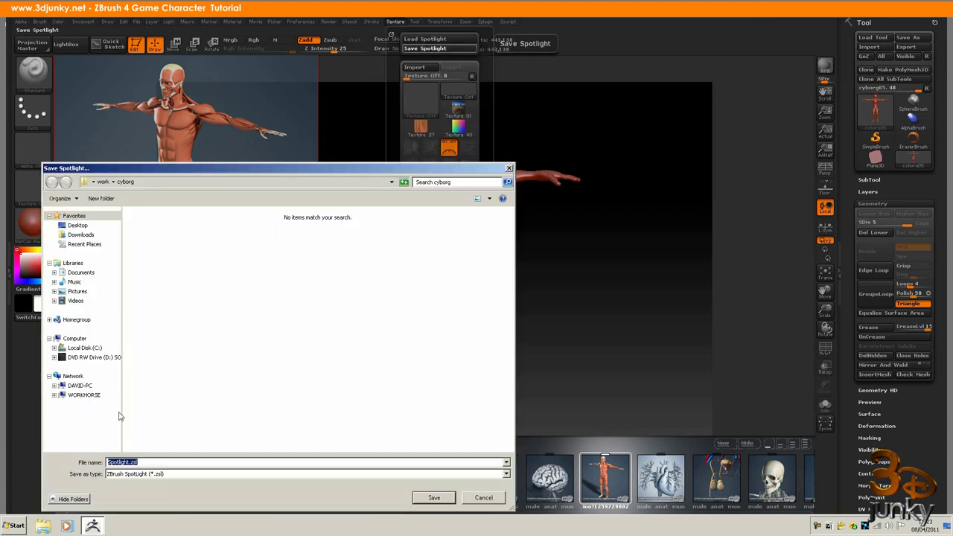
double_click(125, 463)
type("refere")
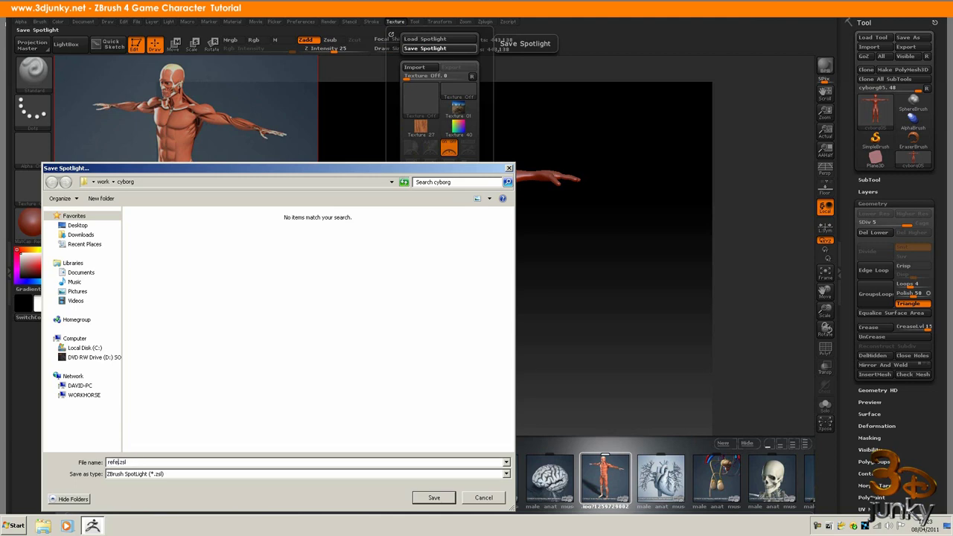
type("nce")
left_click(434, 498)
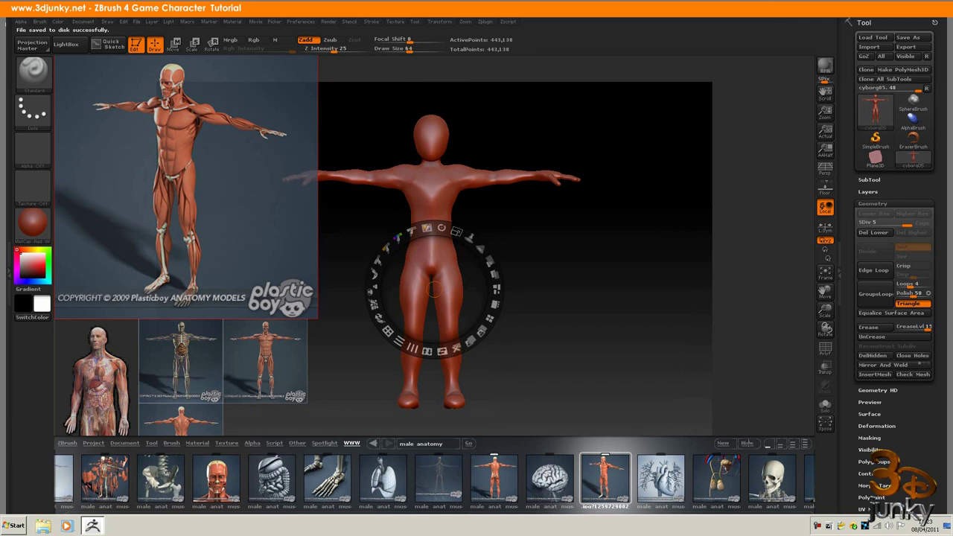
Hide LightBox, move the three-quarter muscle picture onto the canvas over the figure and scale it down slightly
left_click(747, 444)
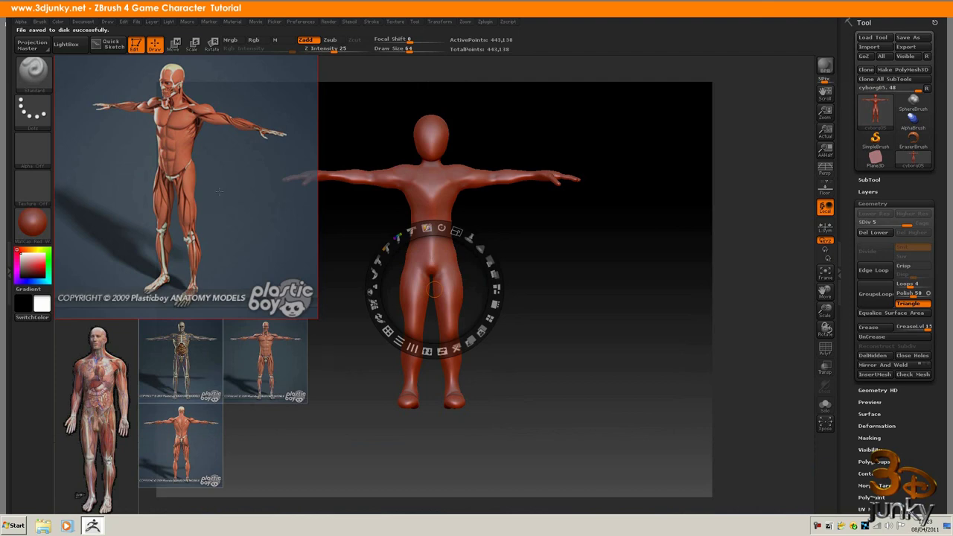
left_click_drag(219, 191, 560, 270)
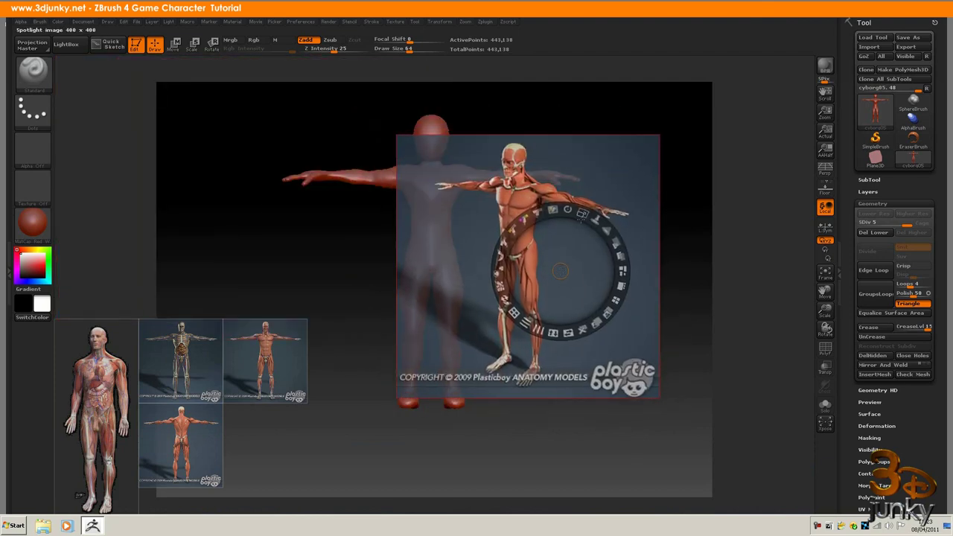
left_click_drag(581, 214, 561, 240)
Move the small front-view muscle picture up beside the figure's outstretched arm and enlarge it to match the three-quarter picture
left_click(280, 356)
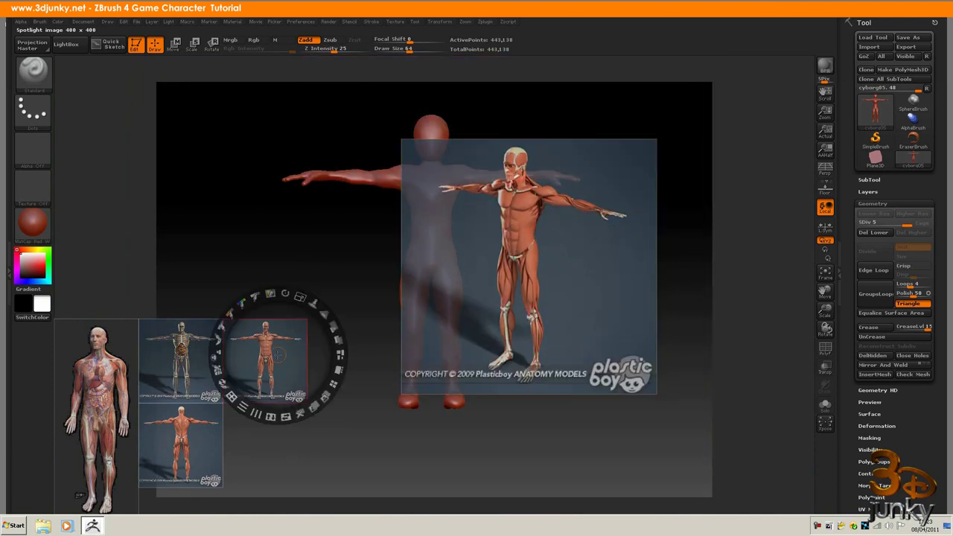
left_click_drag(280, 353, 236, 169)
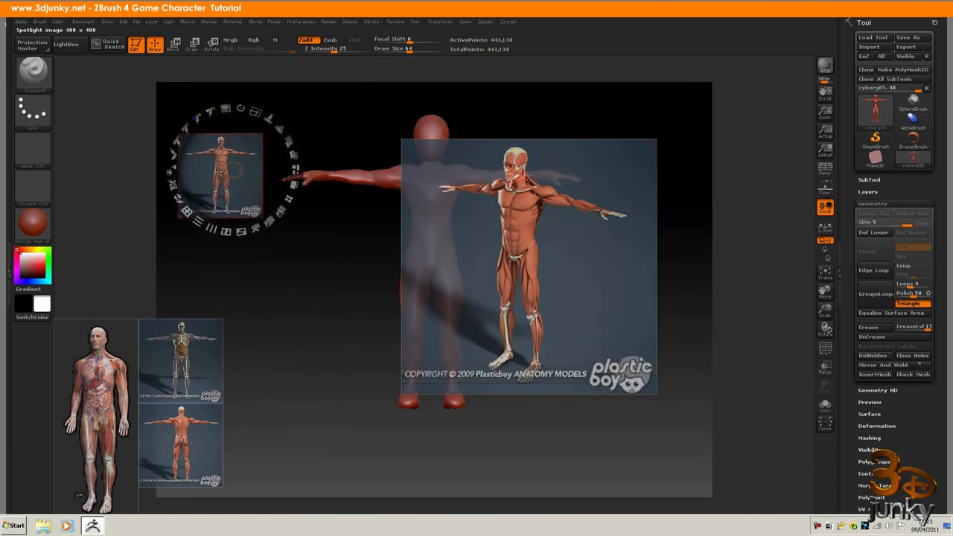
left_click_drag(295, 182, 353, 241)
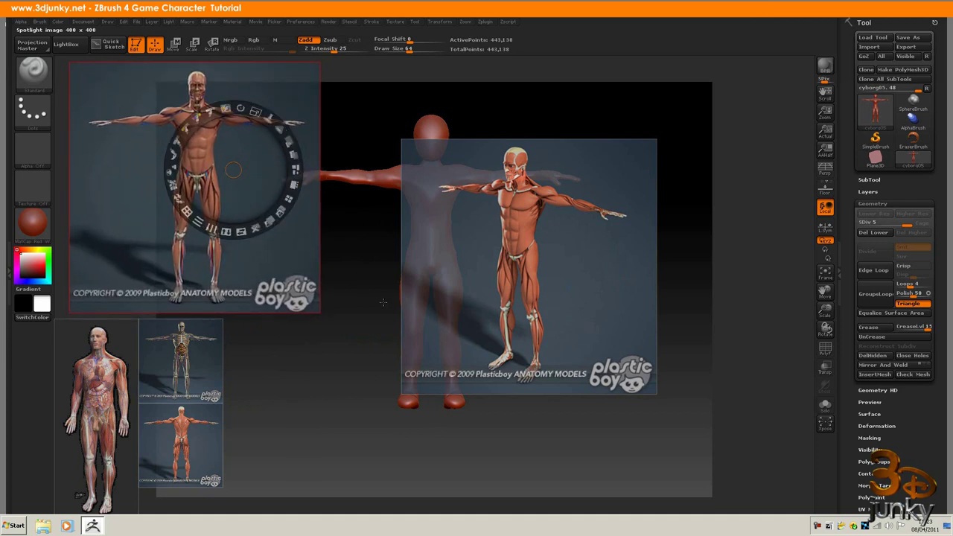
Move the three-quarter muscle picture to the opposite side of the figure from the front view and leave Spotlight editing
left_click(546, 248)
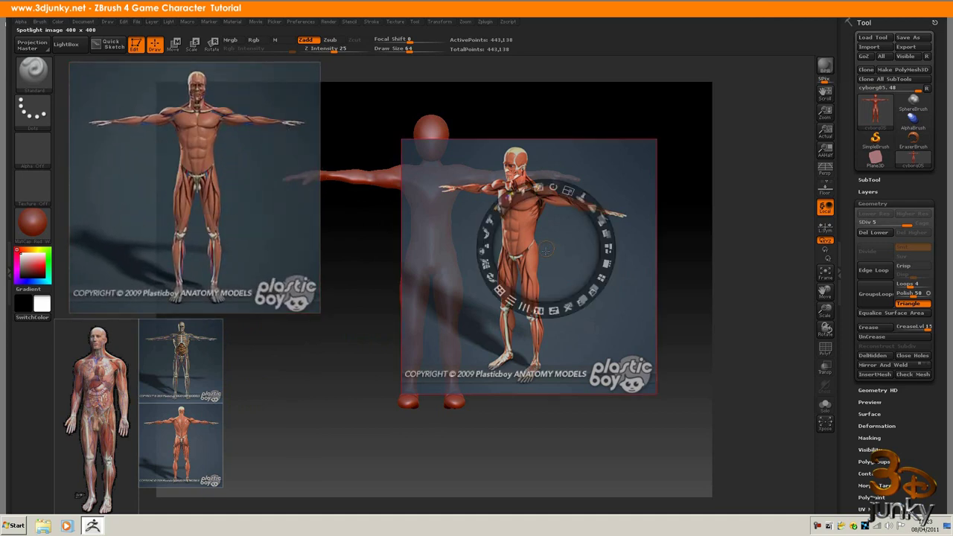
left_click_drag(546, 251, 744, 163)
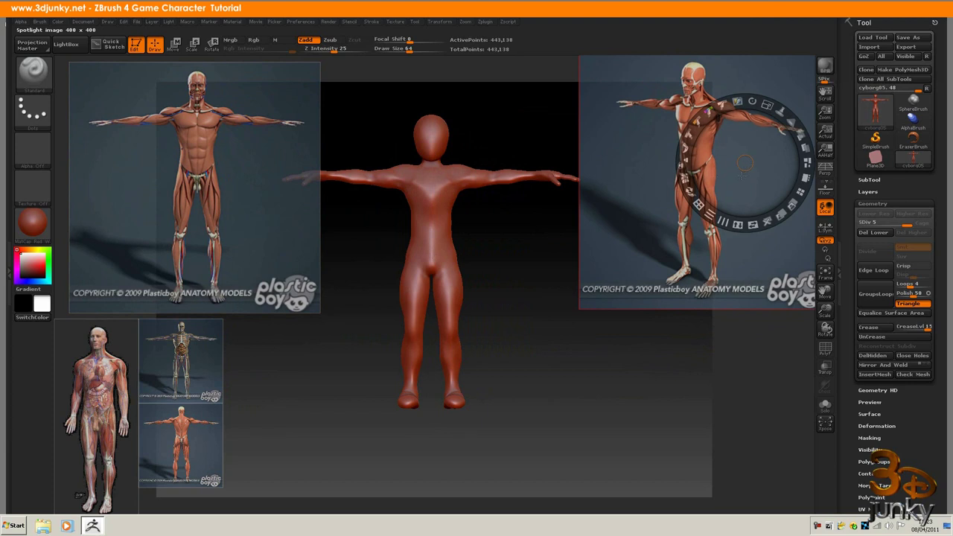
key("z")
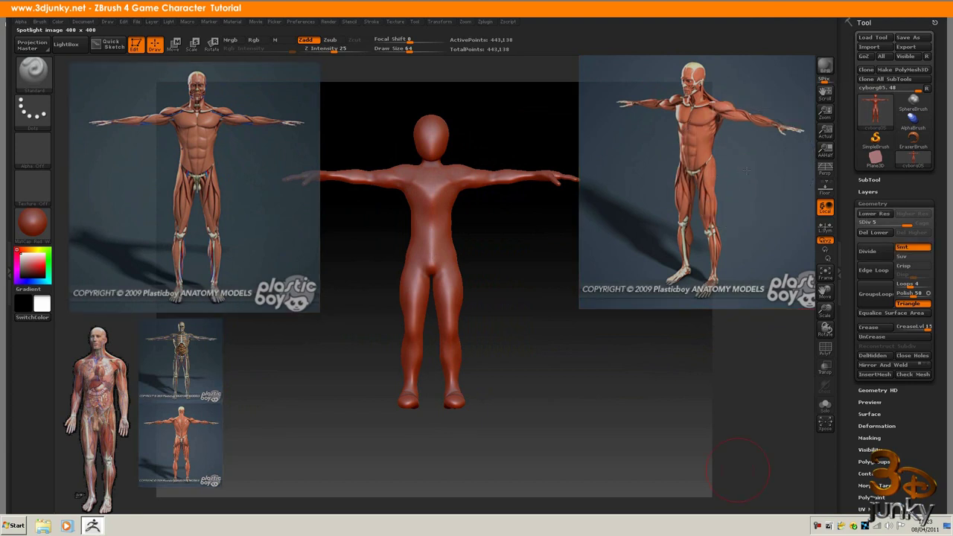
Show the SubTool settings and set the brush to a Z Intensity of 55 and a Draw Size of 34
left_click(869, 179)
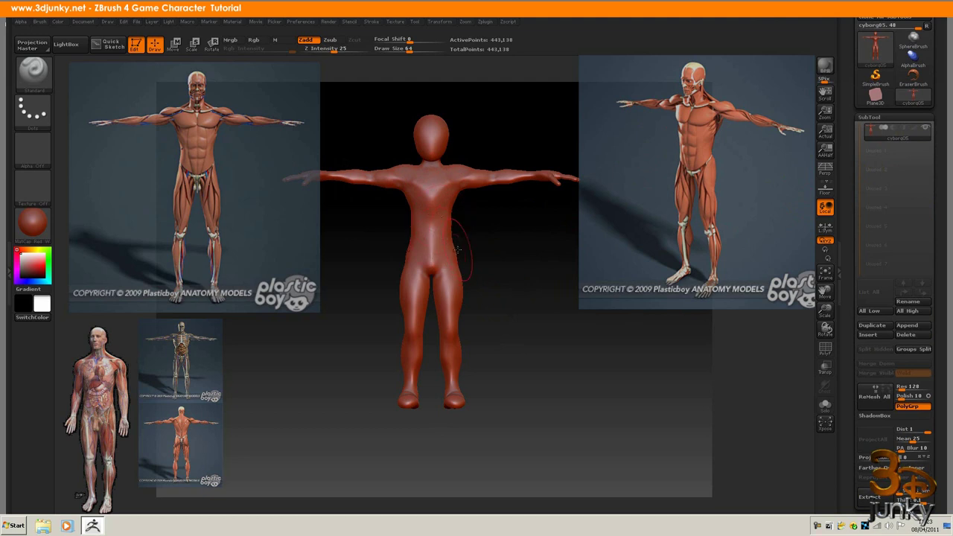
left_click_drag(333, 50, 350, 50)
key("space")
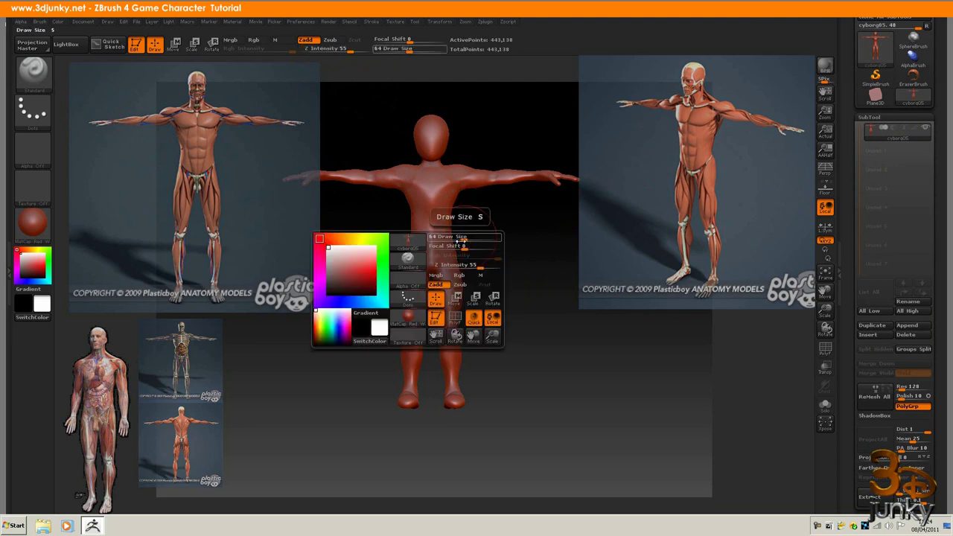
left_click_drag(463, 239, 456, 240)
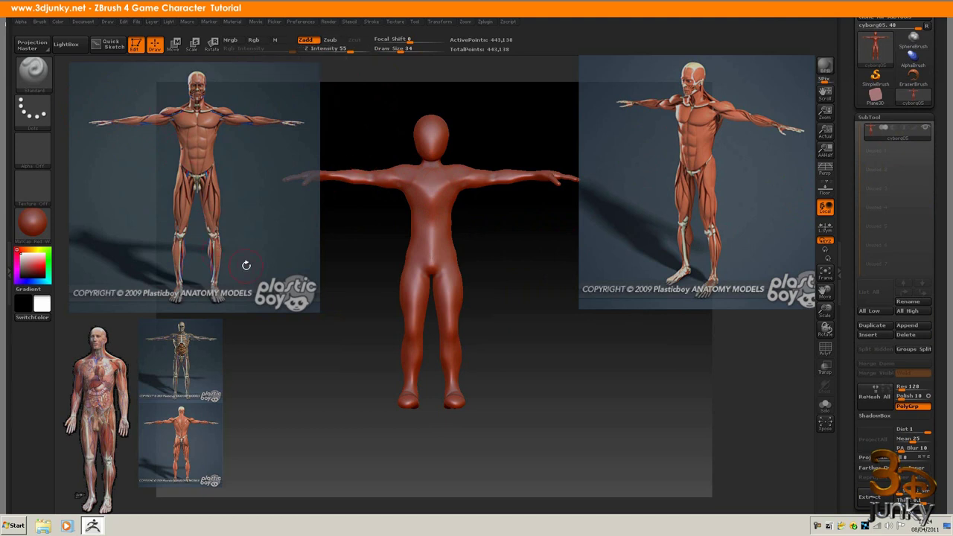
Preview the figure at a lower subdivision level and return it to level 5
key("shift+d")
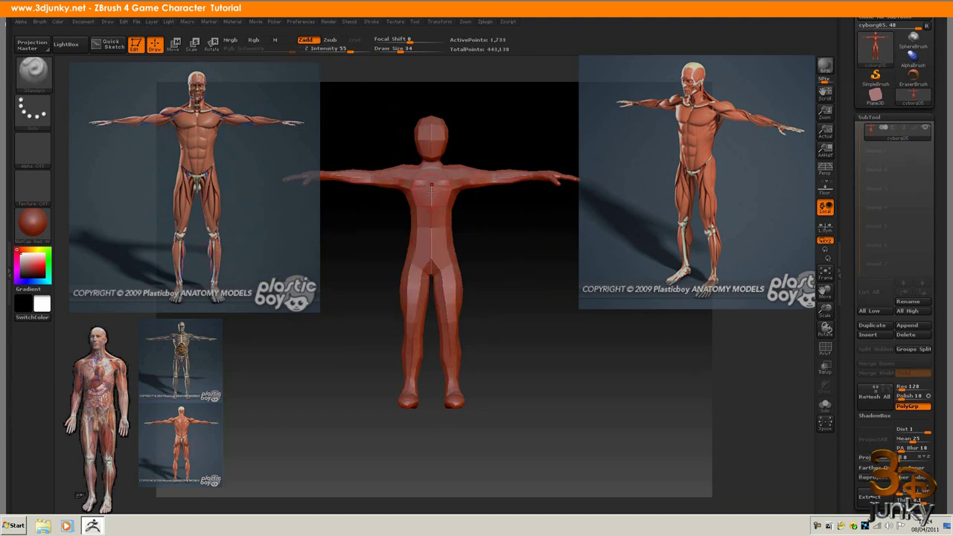
key("d")
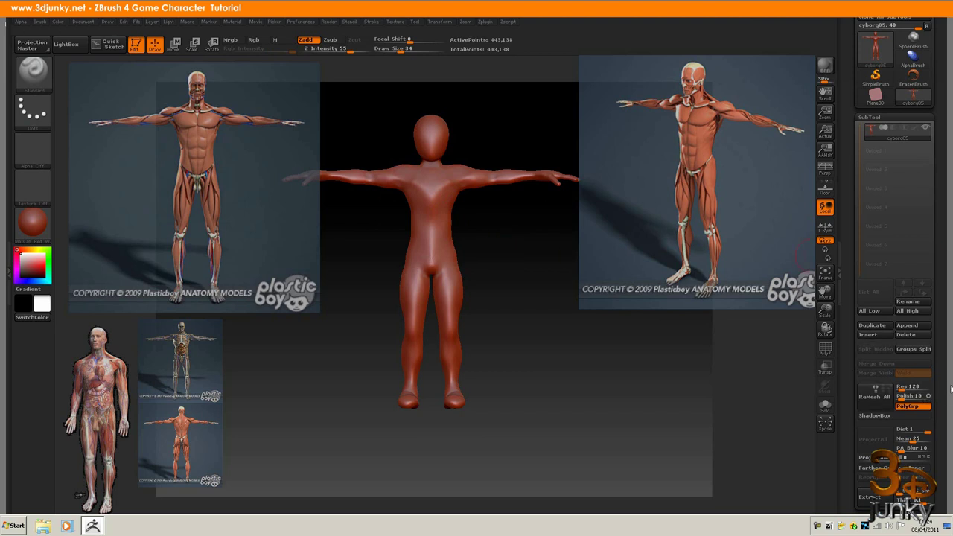
scroll(938, 388, "down", 5)
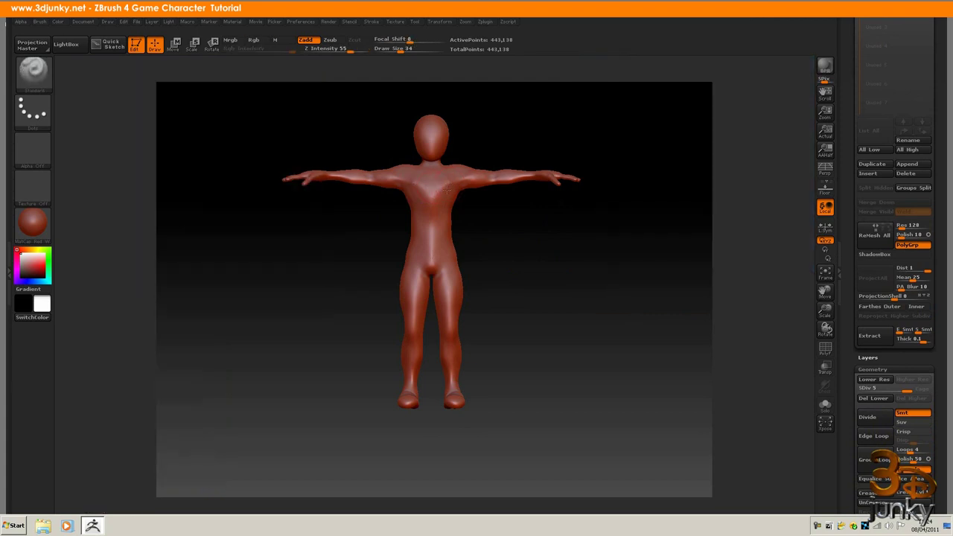
key("shift")
key("shift")
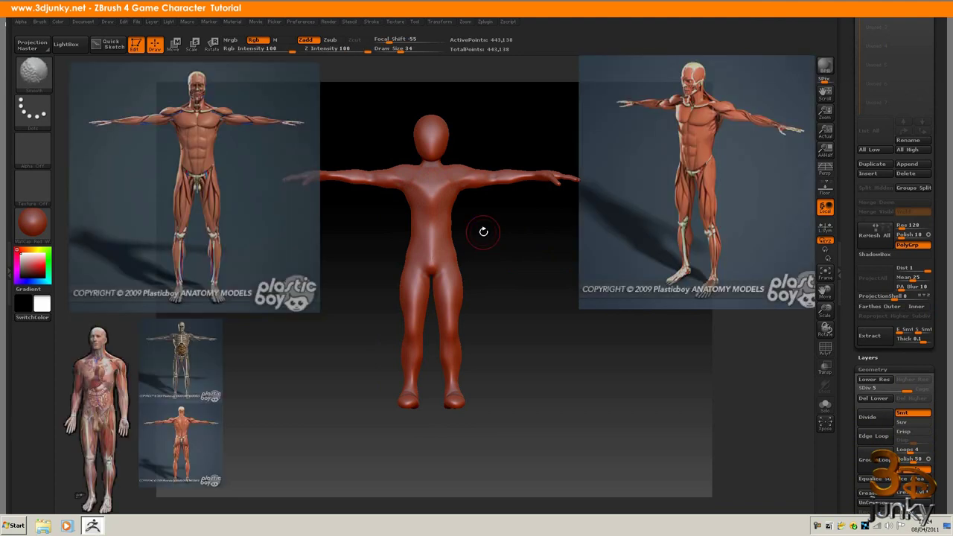
key("shift")
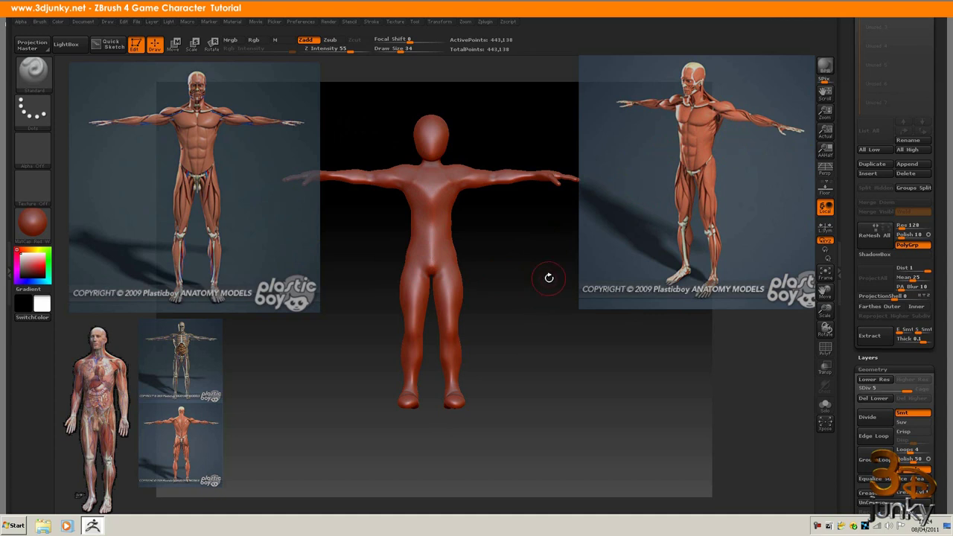
Resume Spotlight editing and scale the three-quarter muscle picture down slightly
key("shift+z")
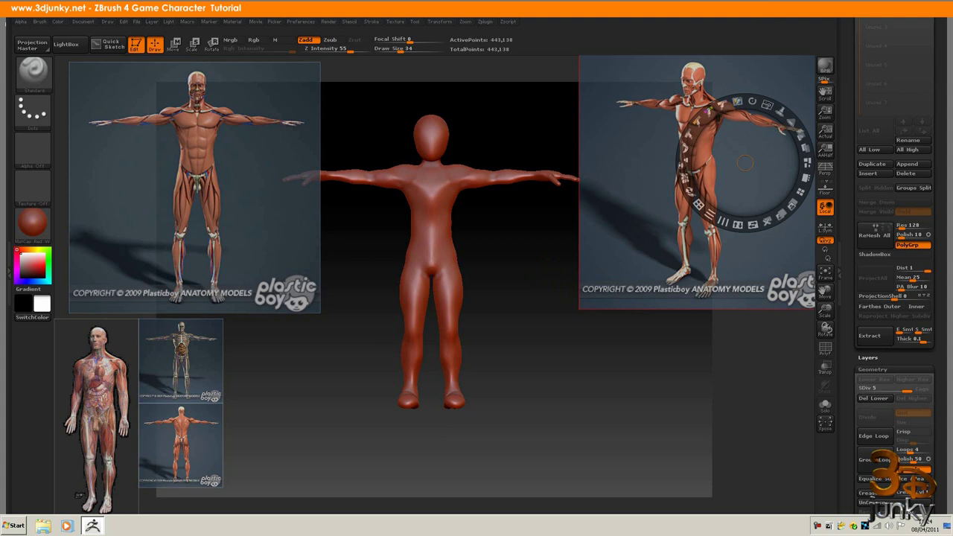
mouse_move(767, 104)
left_mouse_down()
mouse_move(745, 104)
mouse_move(774, 104)
left_mouse_up()
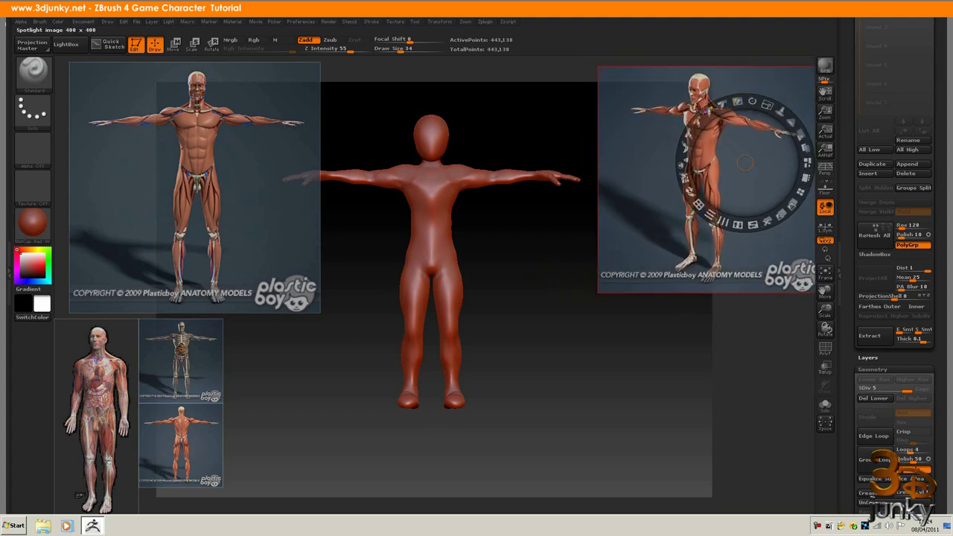